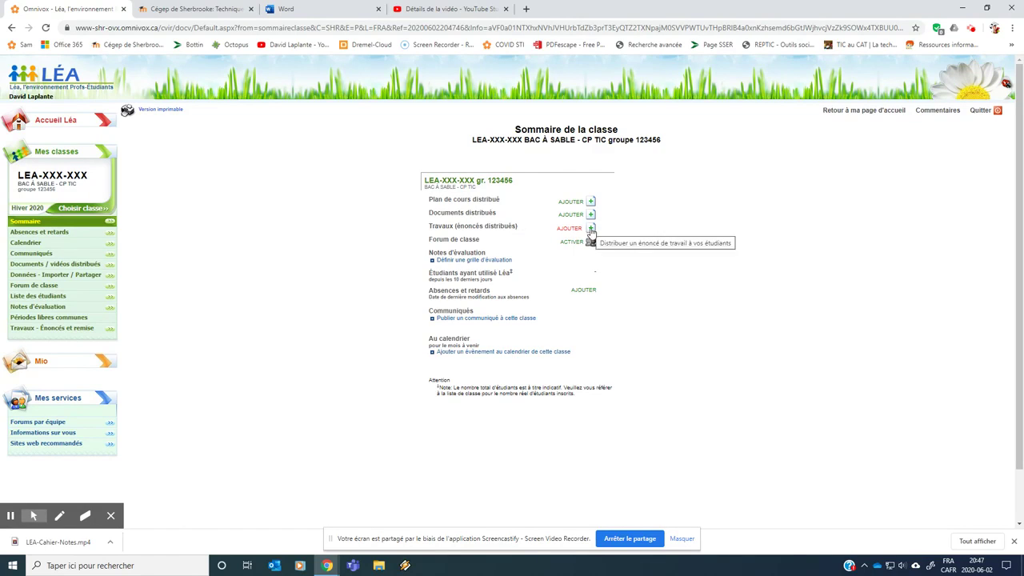
# View the assignments summary for all classes and the list of assignments for class LEA-XXX-XXX.
pyautogui.moveTo(71, 331)
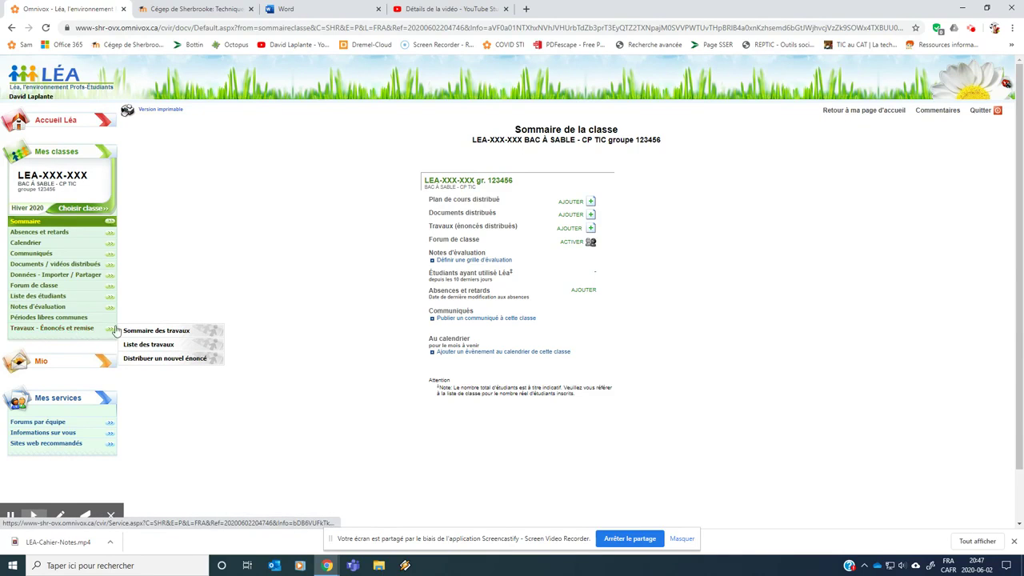
pyautogui.click(156, 331)
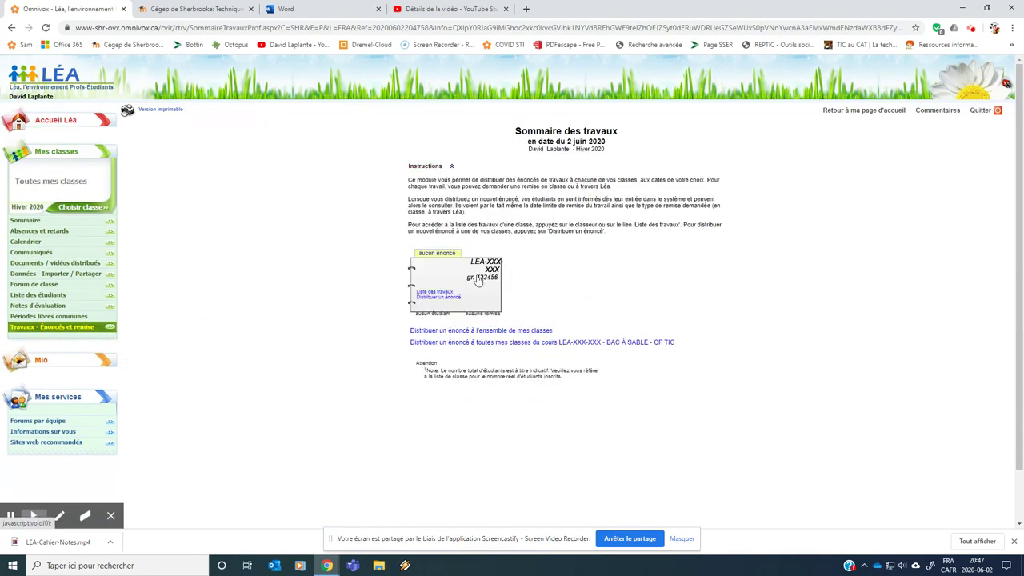
pyautogui.moveTo(85, 329)
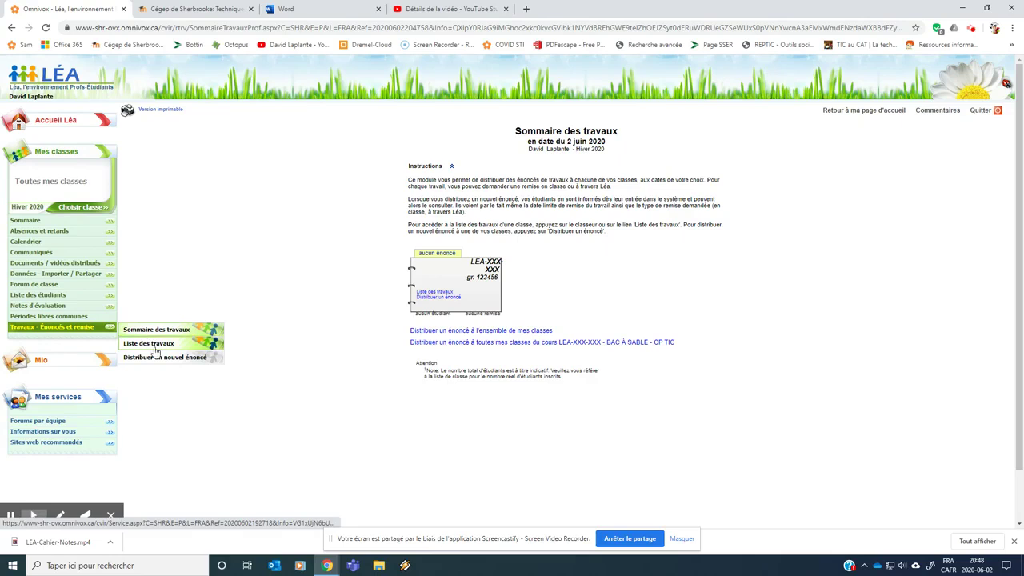
pyautogui.click(148, 343)
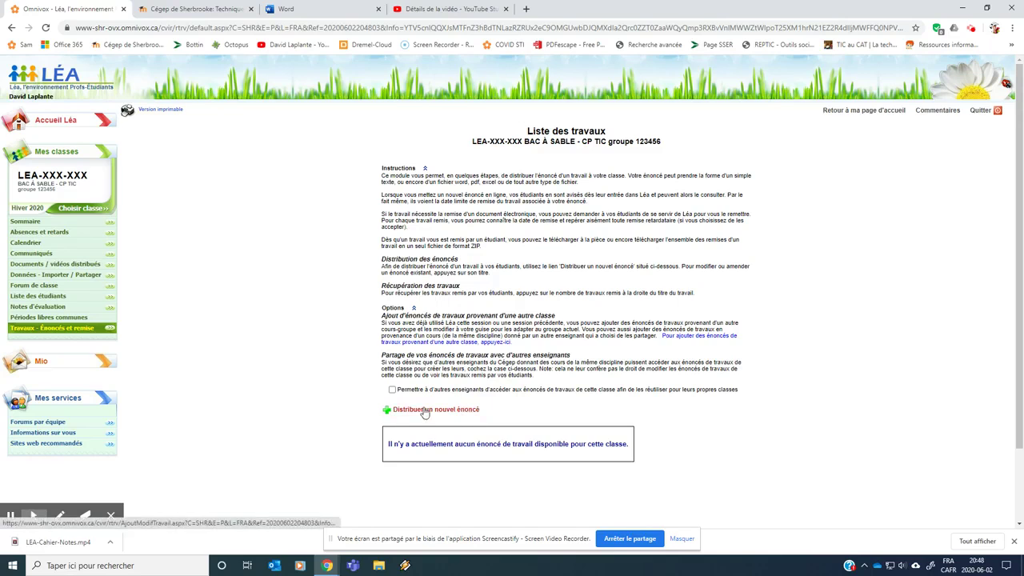
# Start distributing a new assignment statement and title it "jhfkljsdlkjsdlkfj".
pyautogui.moveTo(114, 331)
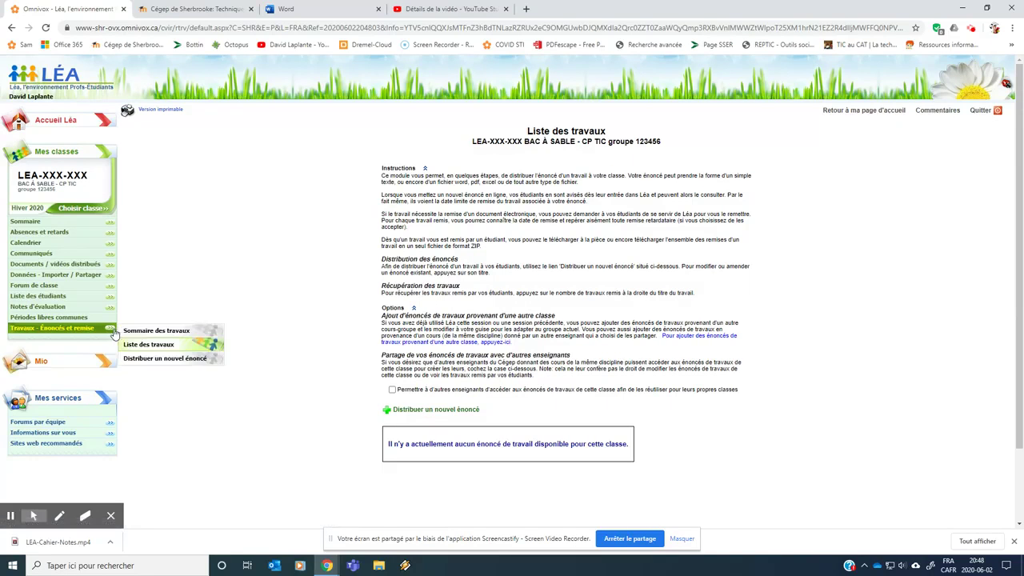
pyautogui.click(157, 359)
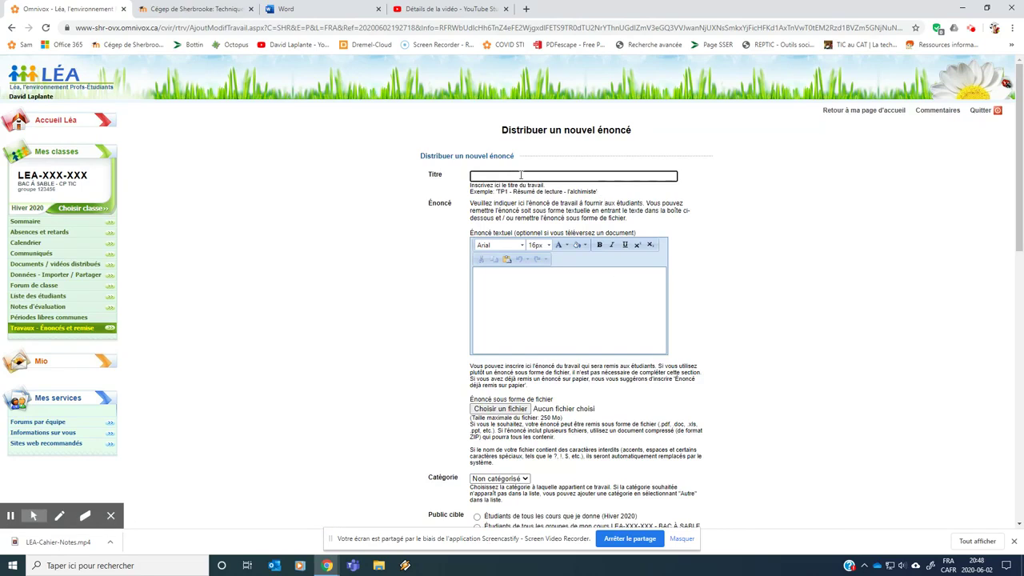
pyautogui.write('jhfkljsdlkjsdlkfj')
pyautogui.click(546, 279)
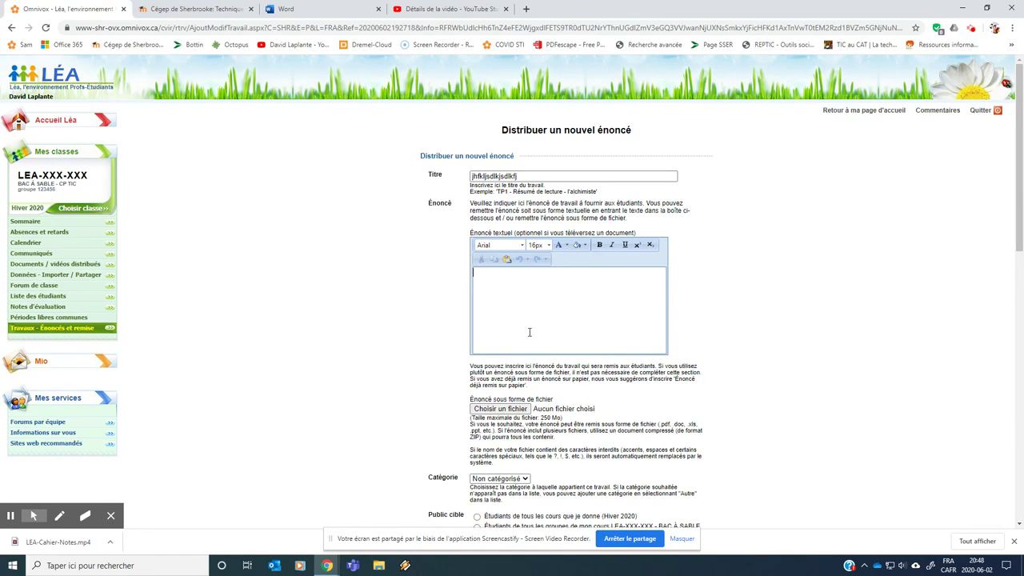
# Set the category to Non catégorisé and the target audience to the students of course LEA-XXX-XXX gr.123456.
pyautogui.scroll(-1, 529, 332)
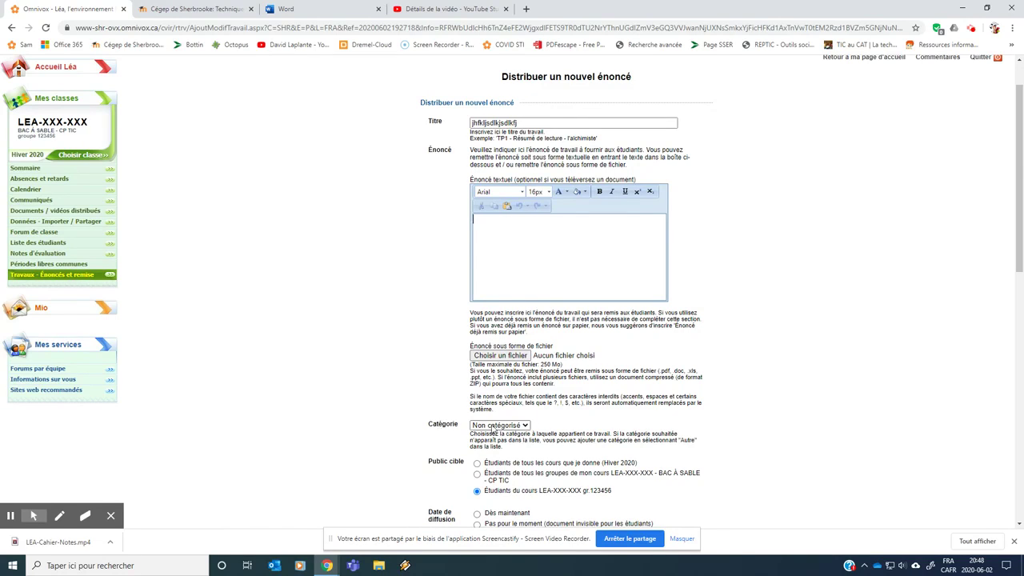
pyautogui.click(494, 428)
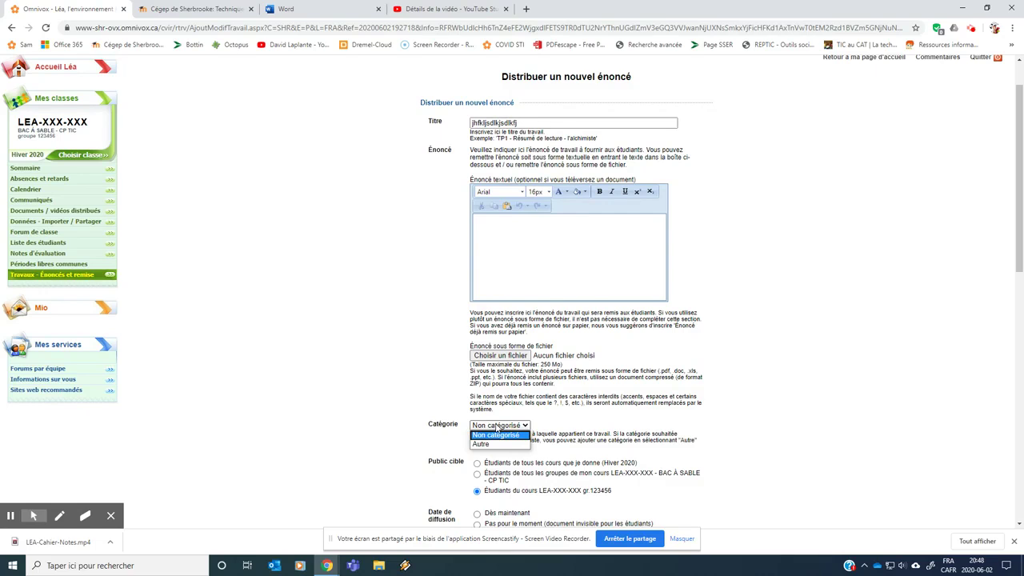
pyautogui.click(496, 434)
pyautogui.scroll(-1, 584, 432)
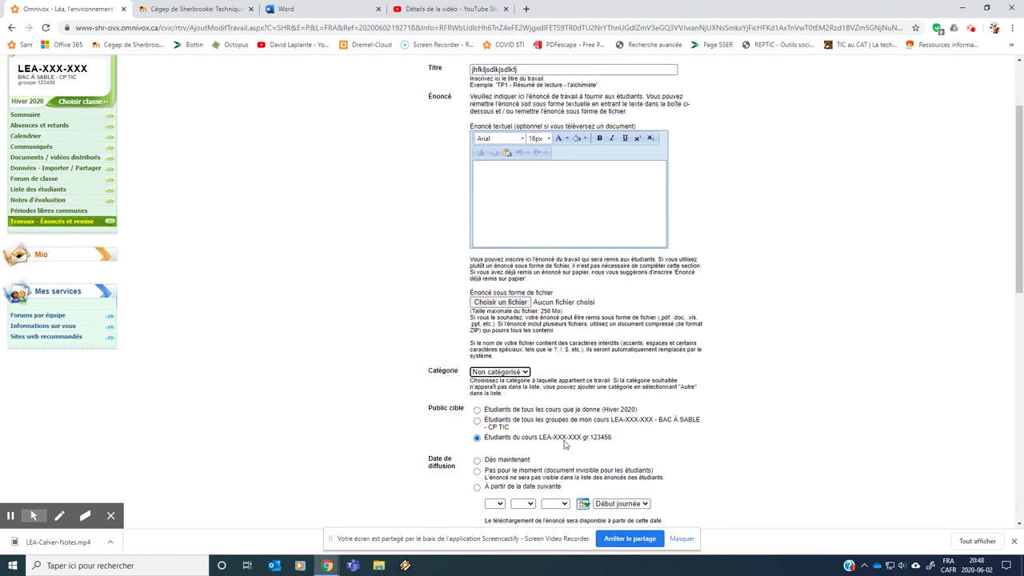
pyautogui.scroll(-1, 517, 425)
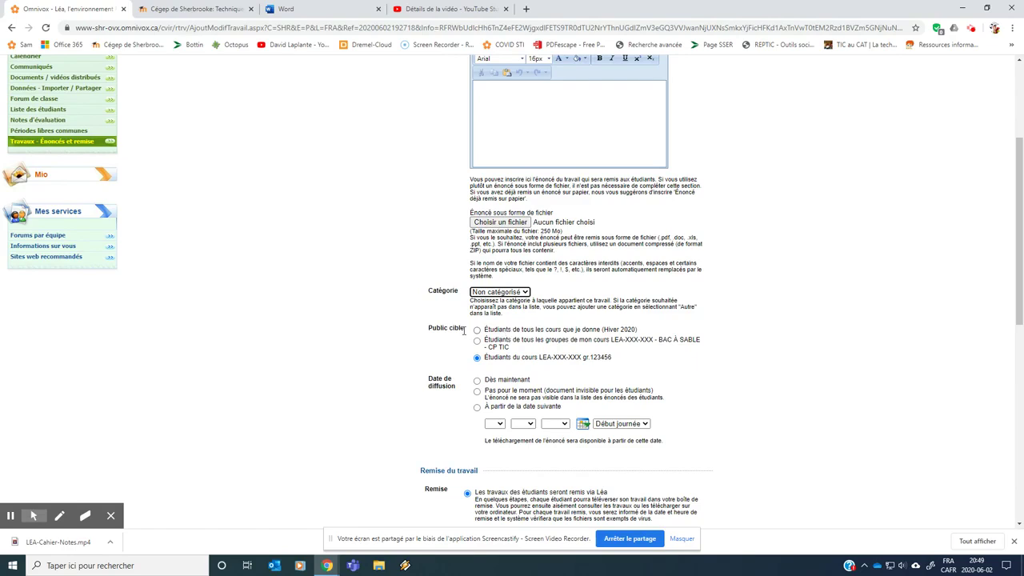
pyautogui.click(476, 330)
pyautogui.click(479, 360)
pyautogui.scroll(-1, 478, 380)
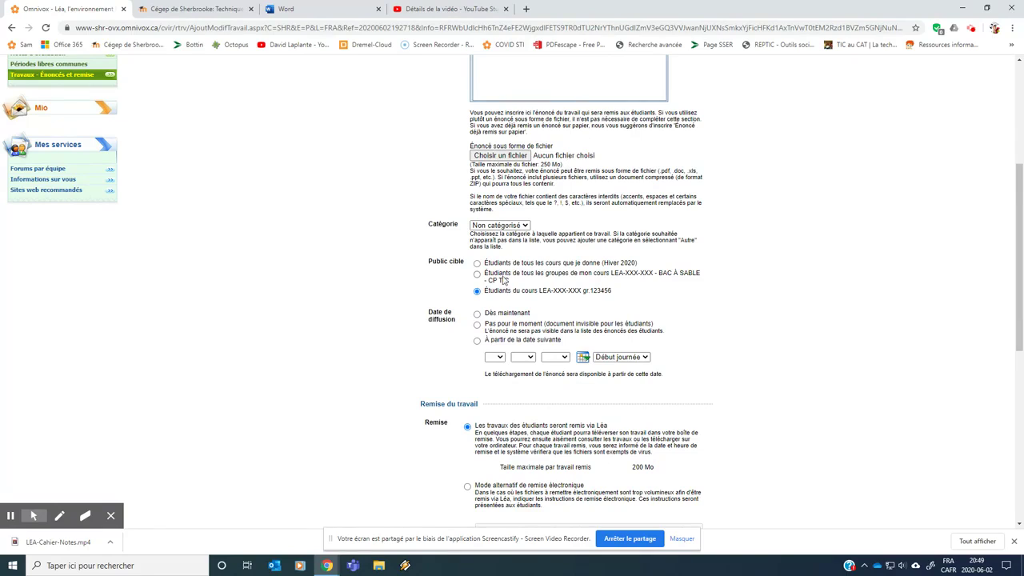
# Set the release date option to À partir de la date suivante and look through its date and time choices.
pyautogui.click(478, 325)
pyautogui.click(477, 341)
pyautogui.click(500, 359)
pyautogui.click(524, 358)
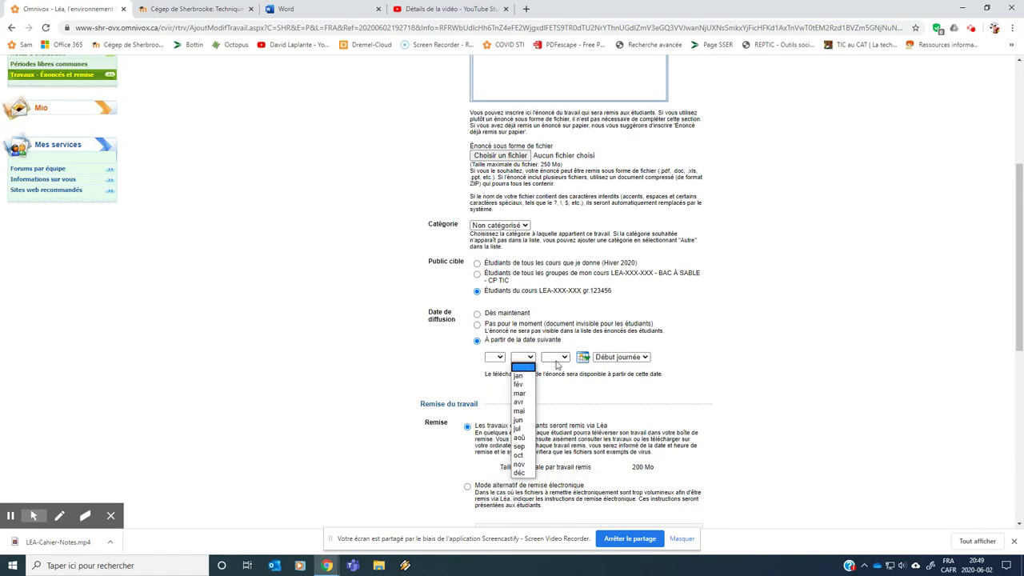
pyautogui.click(559, 360)
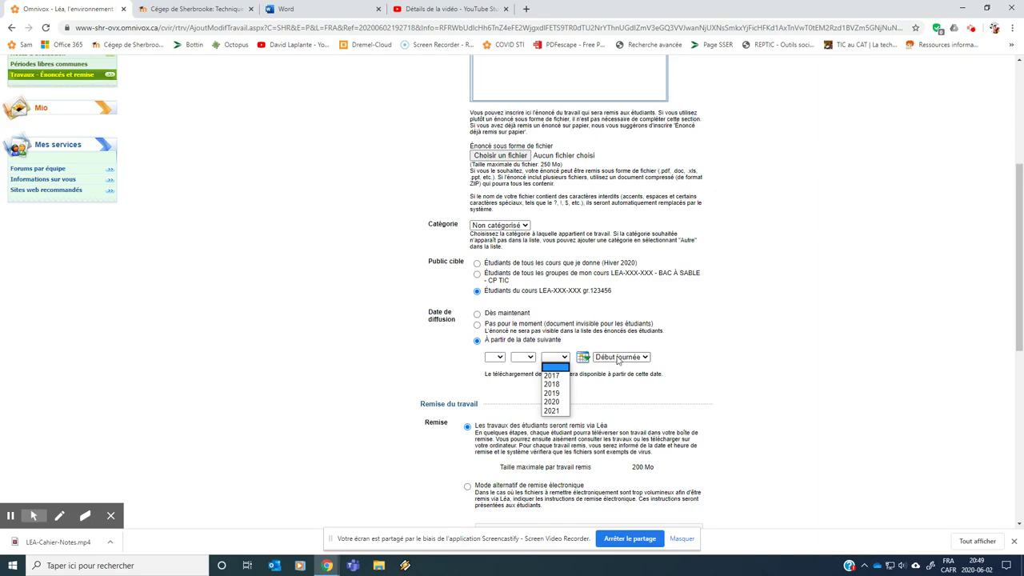
pyautogui.click(617, 358)
pyautogui.click(742, 351)
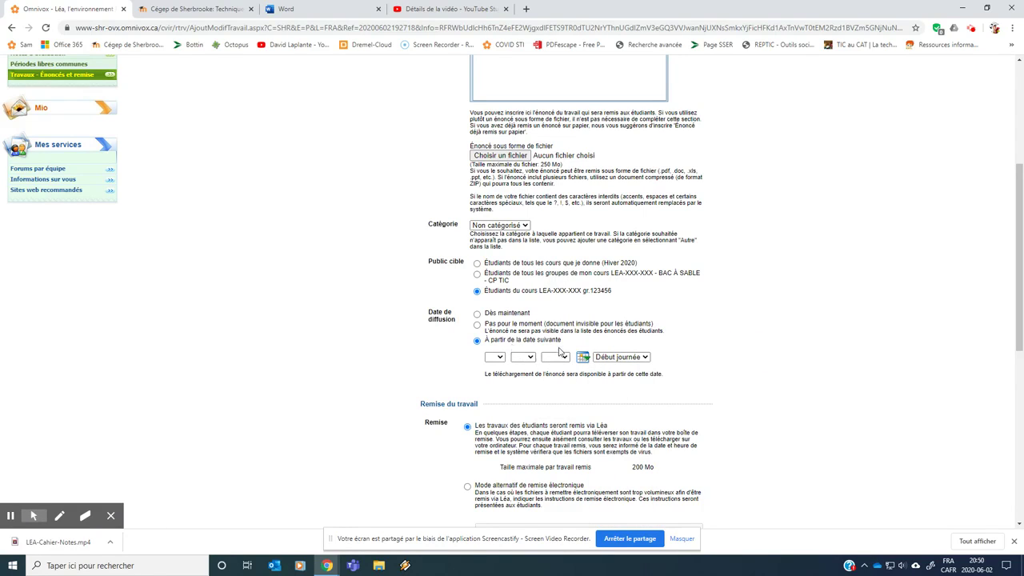
# Choose Mode alternatif de remise électronique as the submission method and activate its instructions field.
pyautogui.scroll(-2, 516, 350)
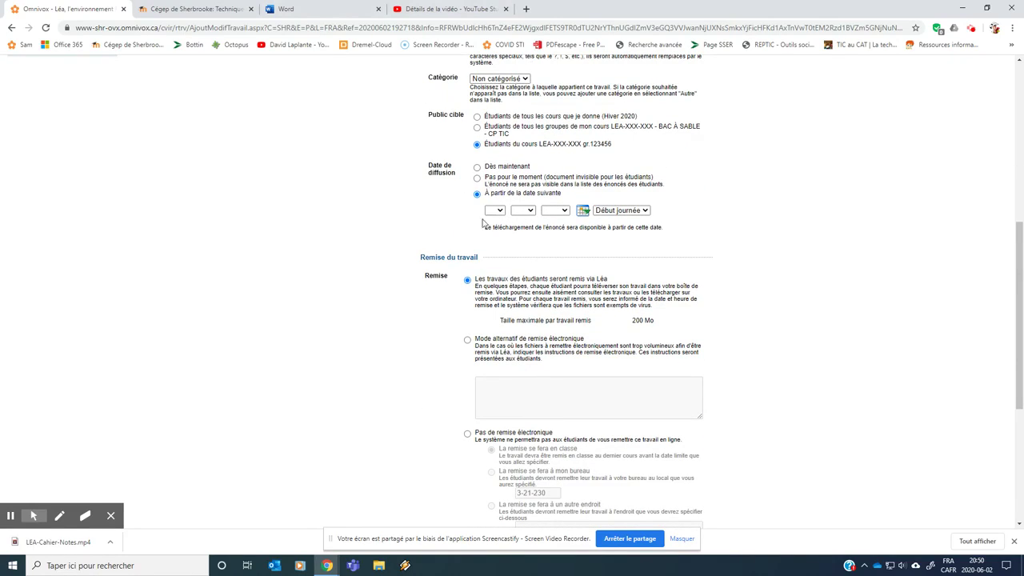
pyautogui.scroll(-2, 435, 226)
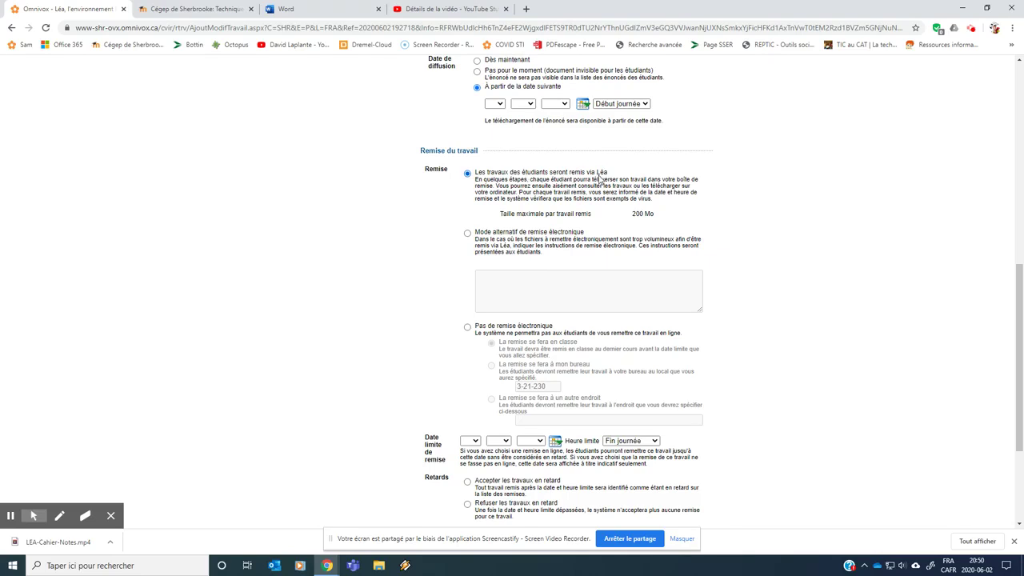
pyautogui.click(468, 234)
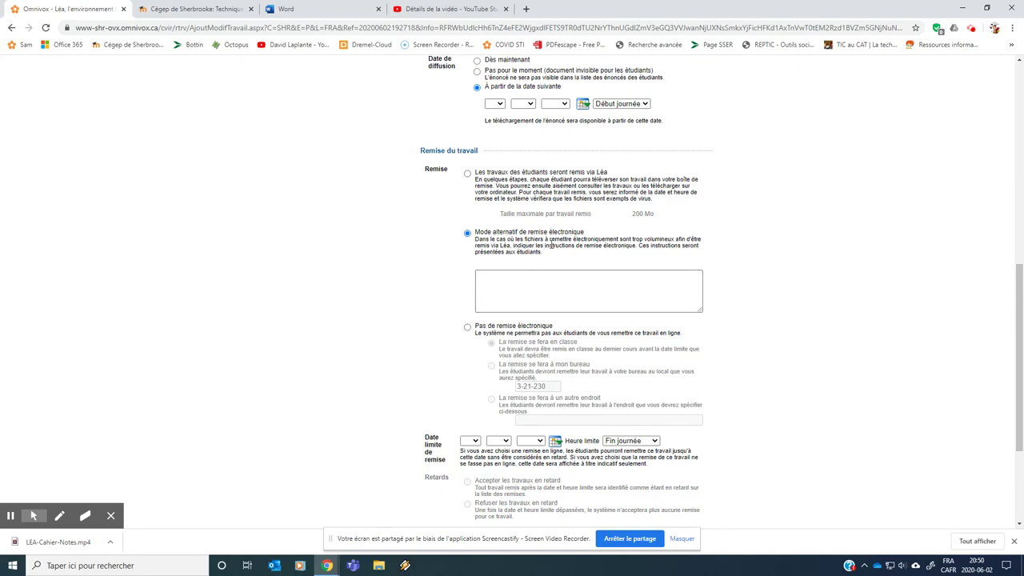
pyautogui.click(532, 284)
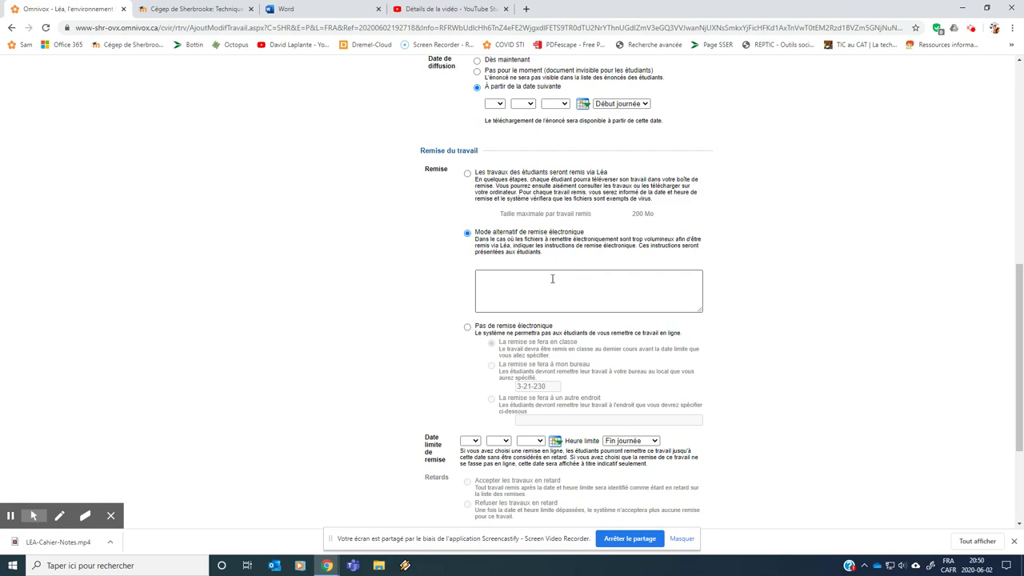
pyautogui.click(550, 279)
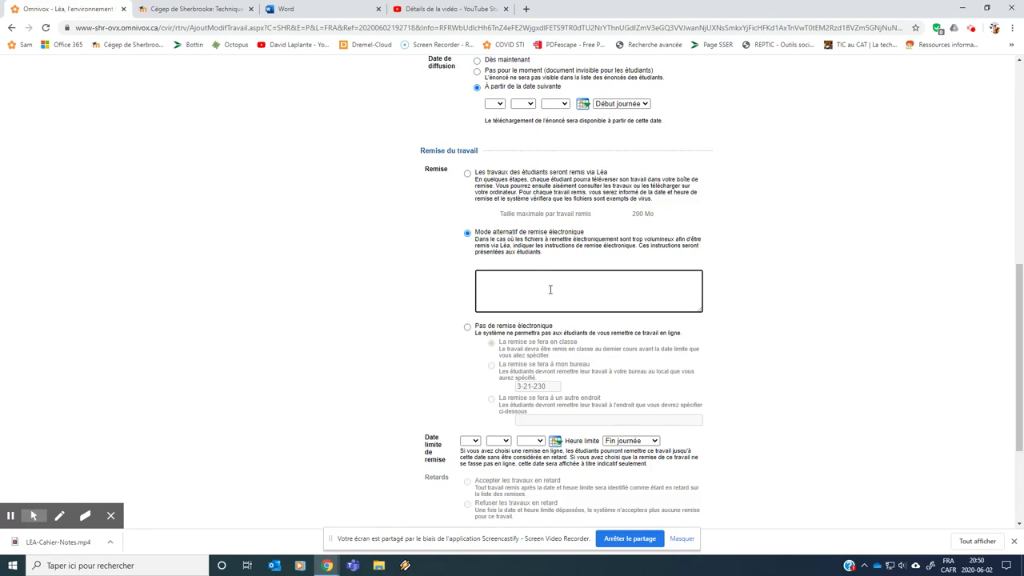
# Set the submission method to Pas de remise électronique, with the work handed in at another location.
pyautogui.click(468, 327)
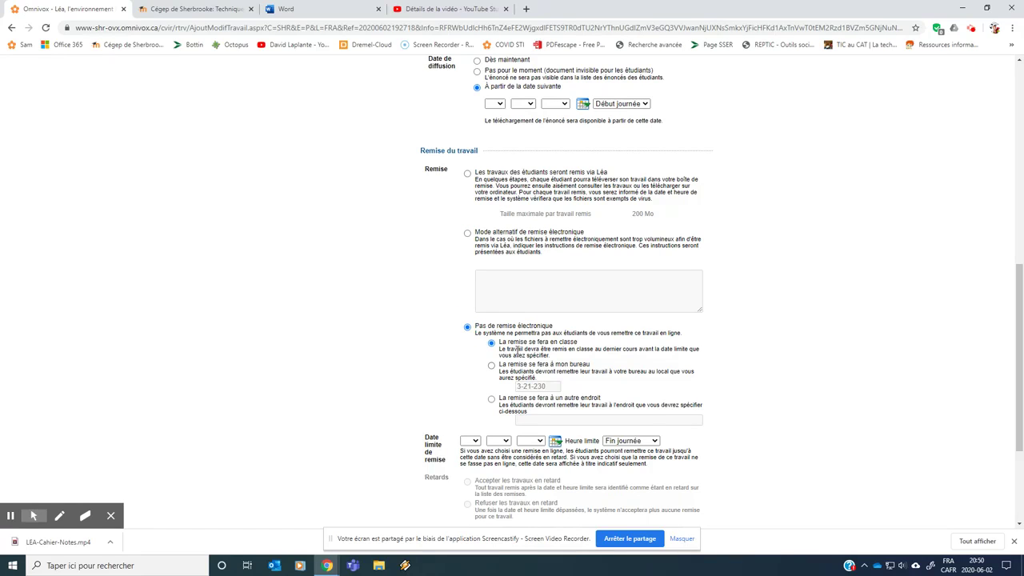
pyautogui.click(492, 368)
pyautogui.moveTo(553, 385); pyautogui.dragTo(516, 387)
pyautogui.click(492, 398)
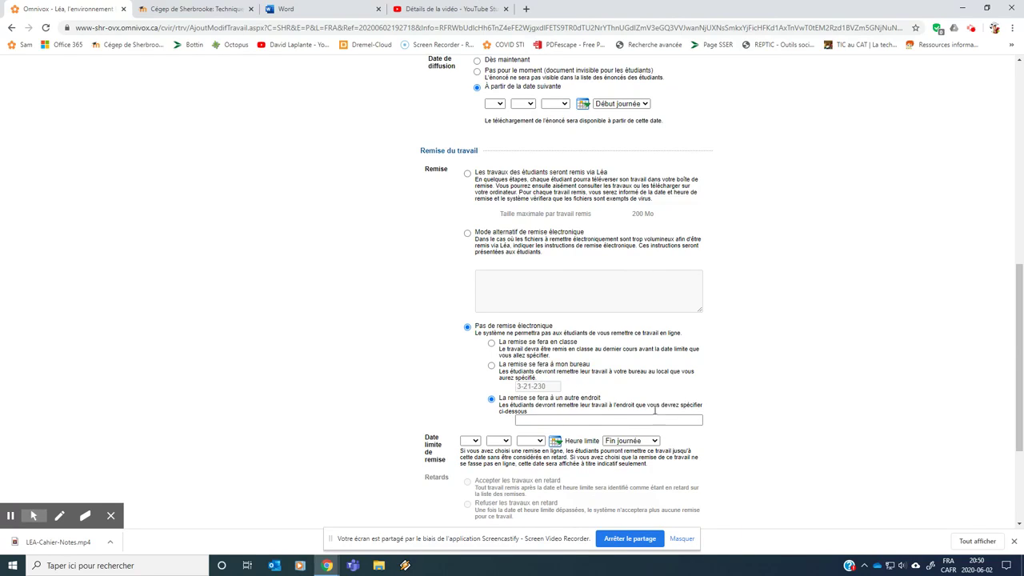
pyautogui.click(648, 420)
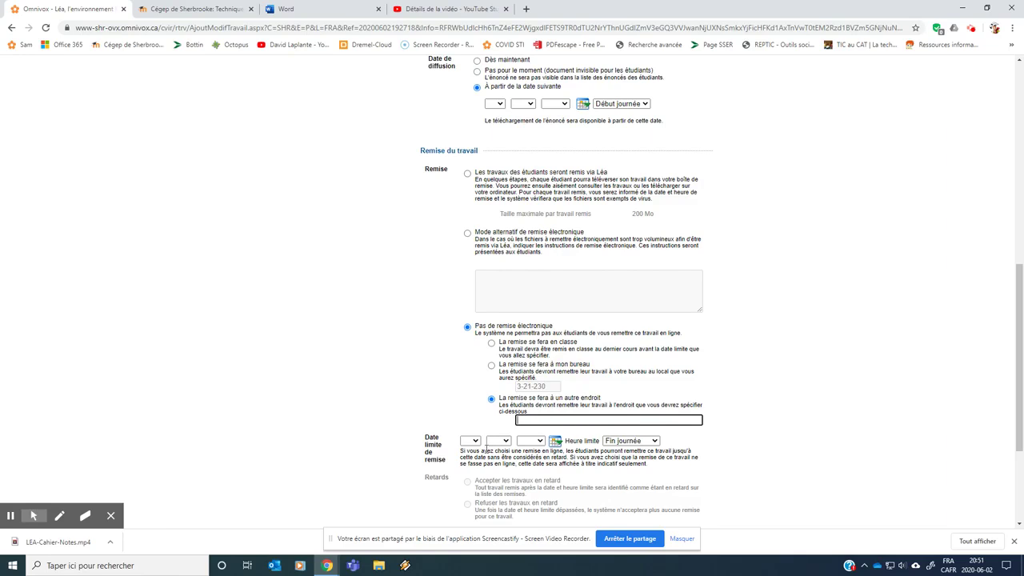
# Look through the day, month, year and time choices for the submission deadline.
pyautogui.click(475, 441)
pyautogui.click(475, 441)
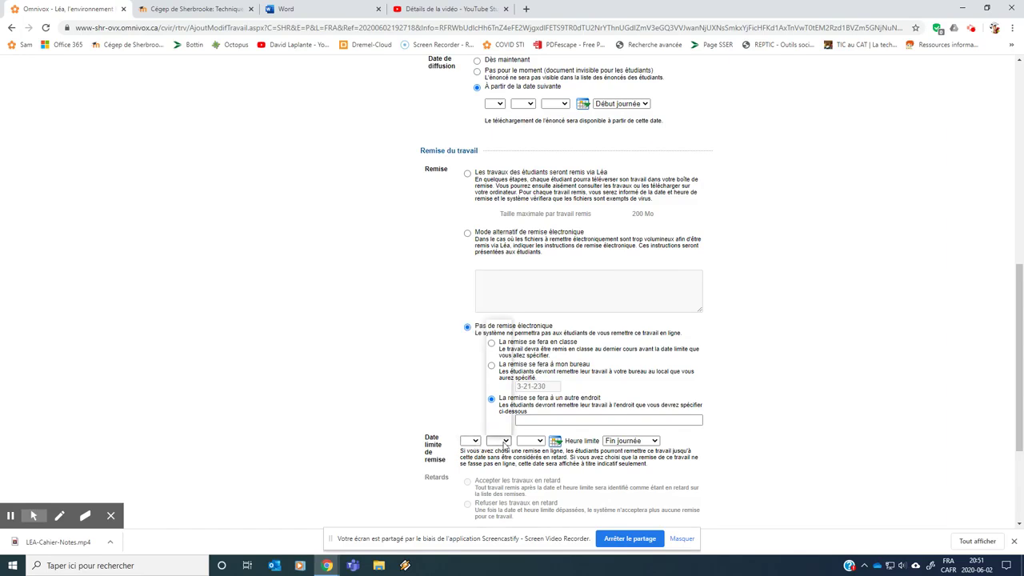
pyautogui.click(498, 441)
pyautogui.click(530, 441)
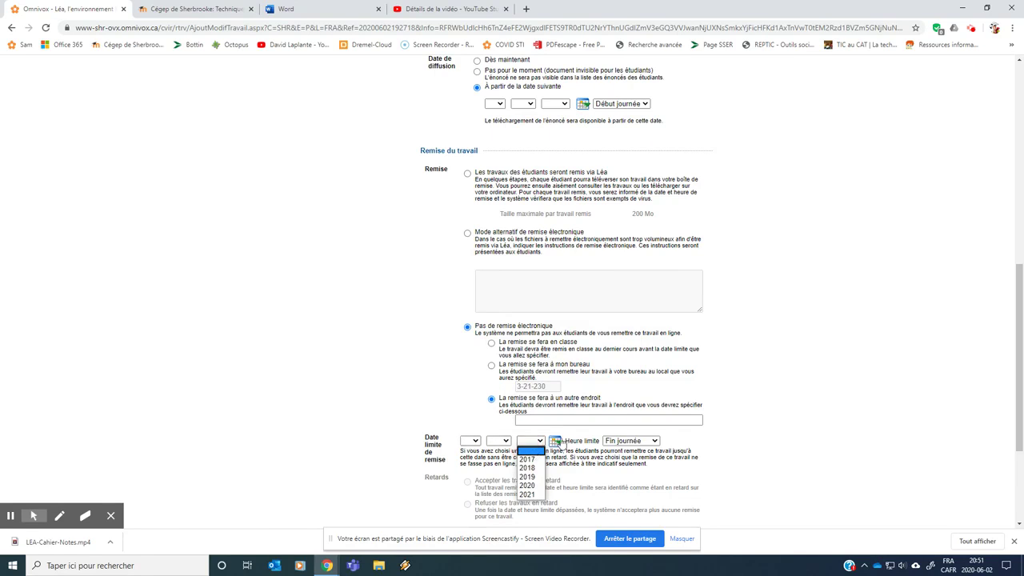
pyautogui.click(608, 441)
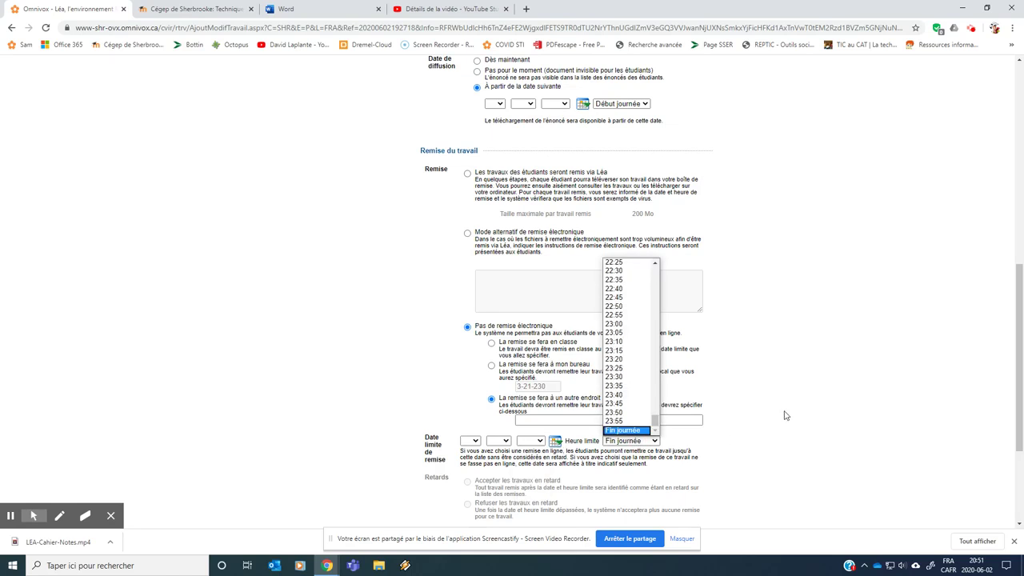
pyautogui.click(787, 444)
# Set the submission deadline to 1 jun 2020 at 16:30 and submit the assignment form.
pyautogui.scroll(-2, 784, 441)
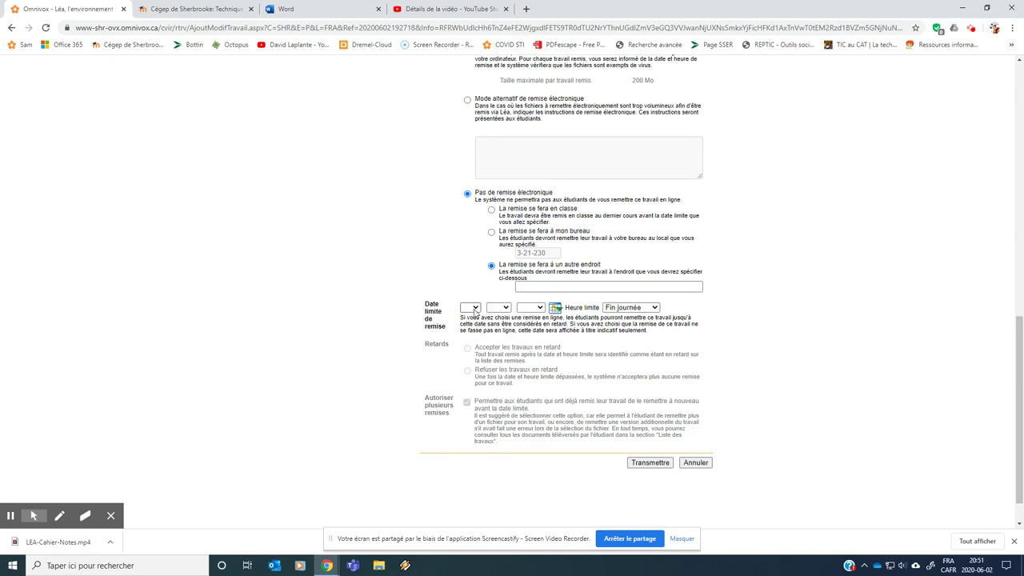
pyautogui.click(471, 309)
pyautogui.click(468, 327)
pyautogui.click(506, 308)
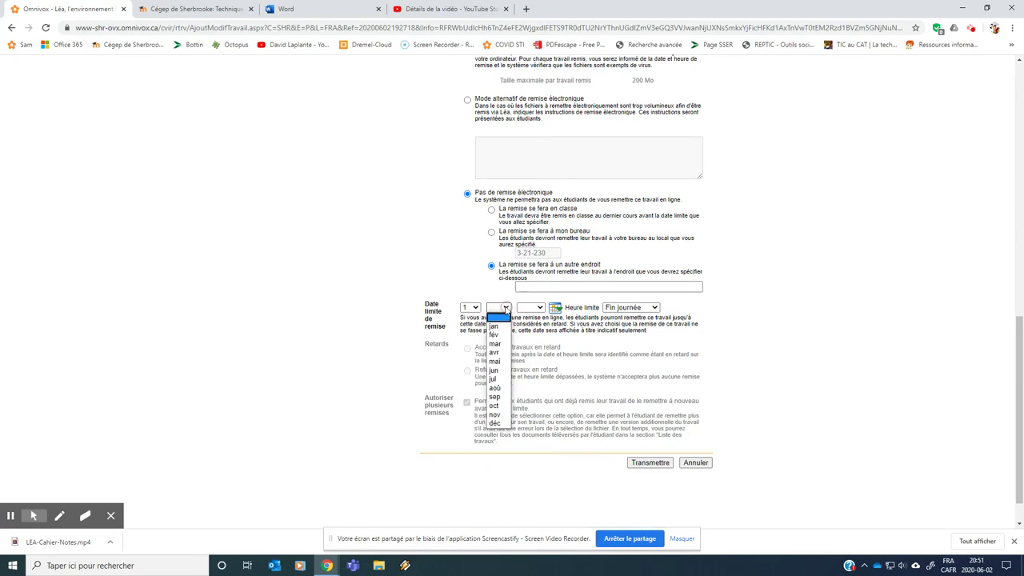
pyautogui.click(494, 369)
pyautogui.click(540, 309)
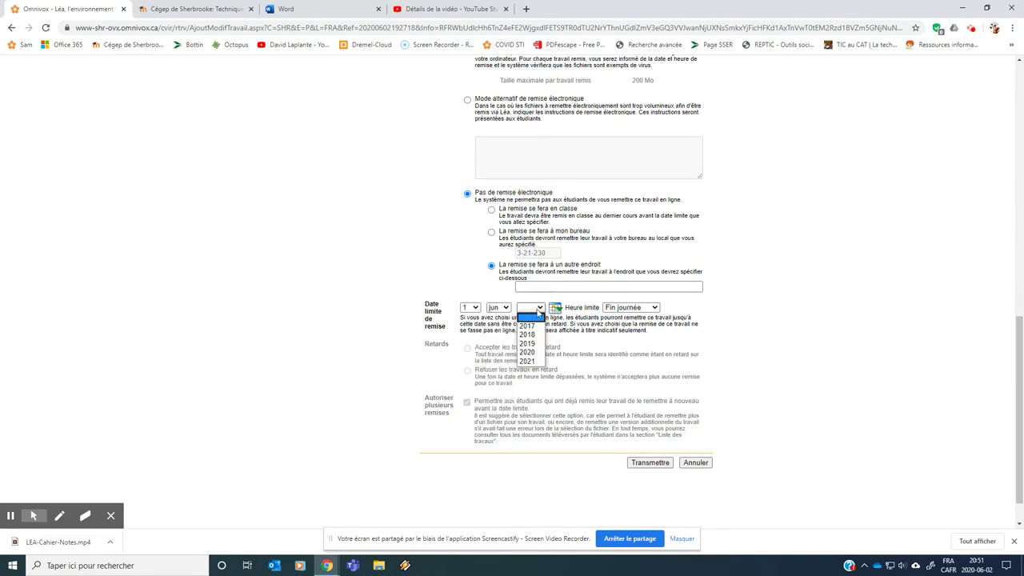
pyautogui.click(528, 352)
pyautogui.click(632, 308)
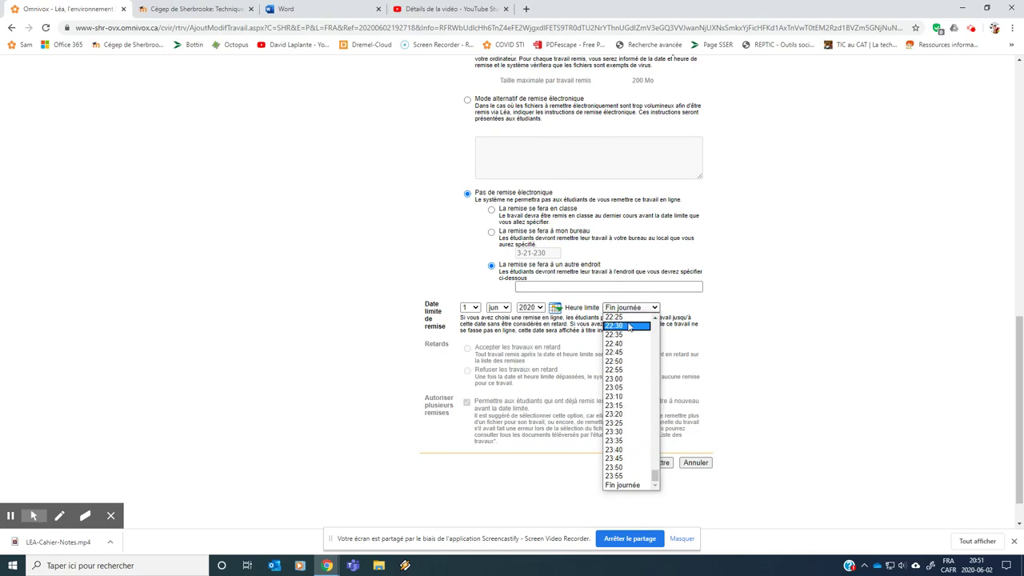
pyautogui.scroll(8, 628, 326)
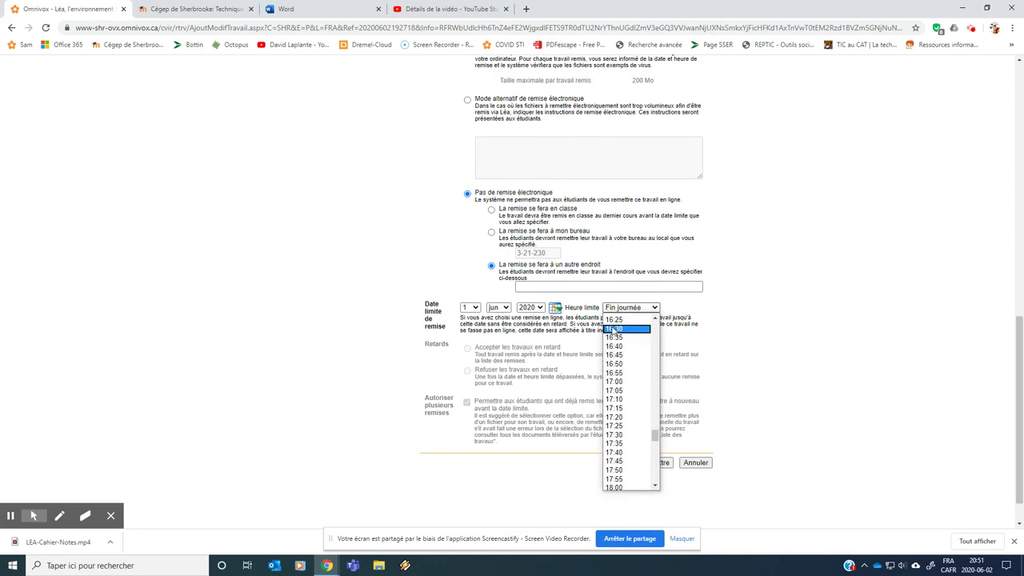
pyautogui.click(613, 329)
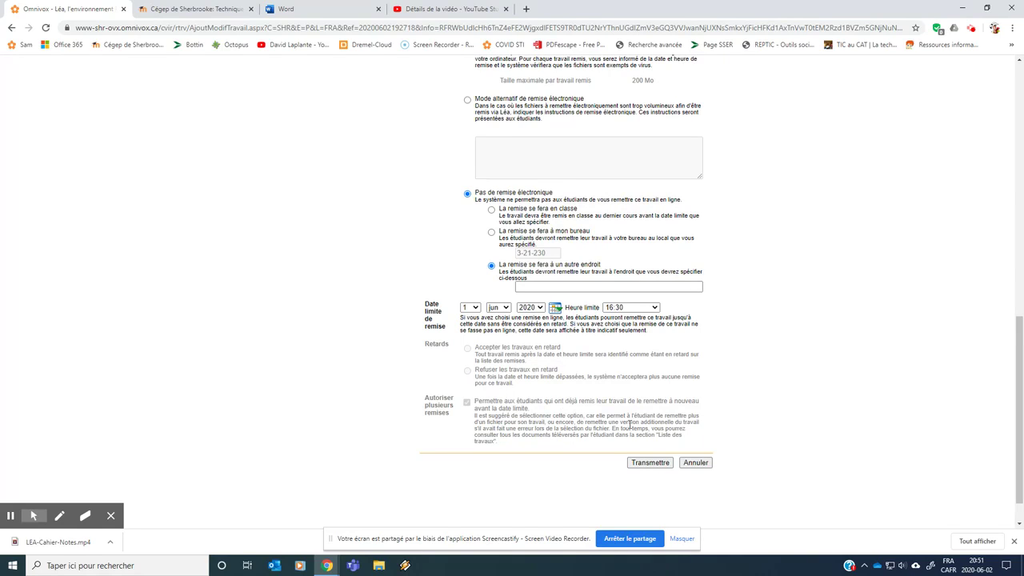
pyautogui.click(661, 465)
pyautogui.click(658, 469)
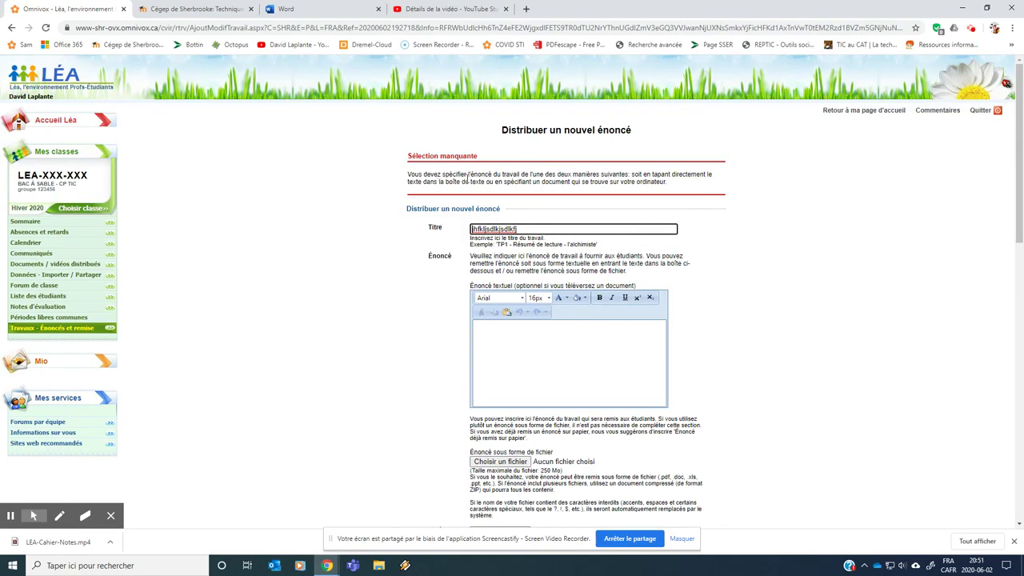
# Enter "erdfgthujkygtfrdesfghjnmk" as the text statement of the assignment.
pyautogui.click(549, 337)
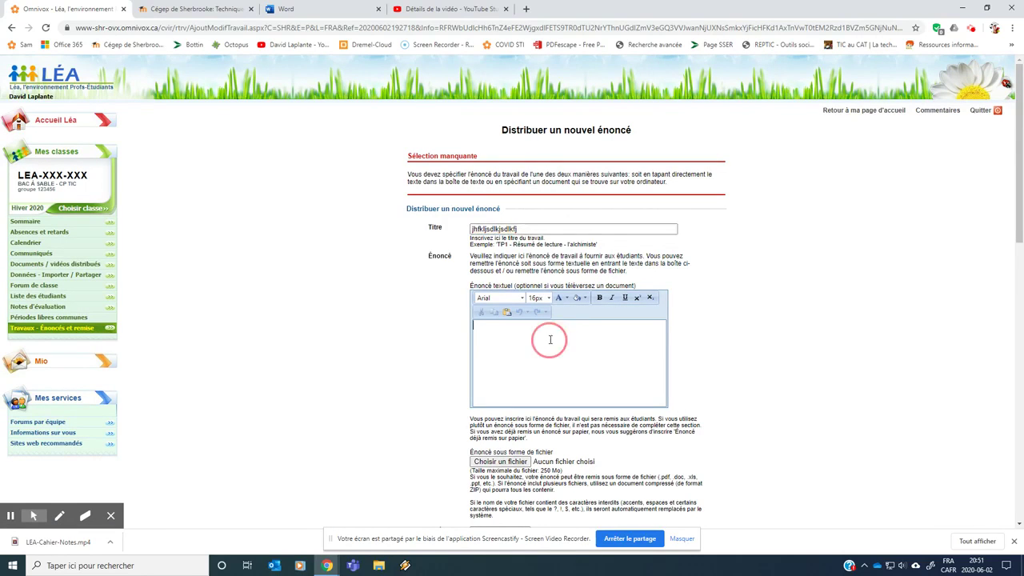
pyautogui.write('erdfgthujkygtfrdesfghjnmk')
pyautogui.click(728, 352)
pyautogui.scroll(-6, 728, 364)
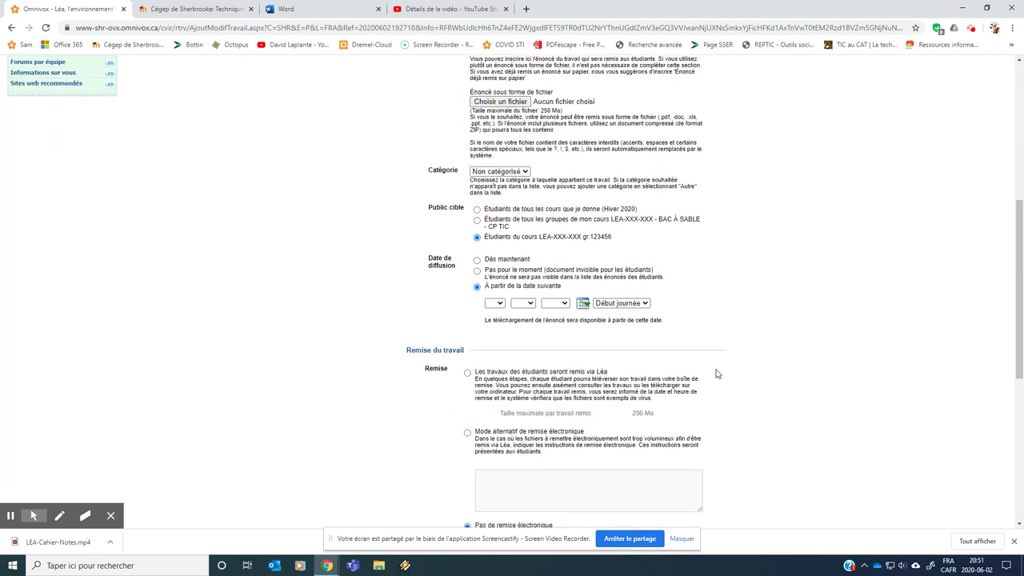
# Set the assignment's release date to 1 mai 2020 and submit the form.
pyautogui.scroll(-4, 613, 306)
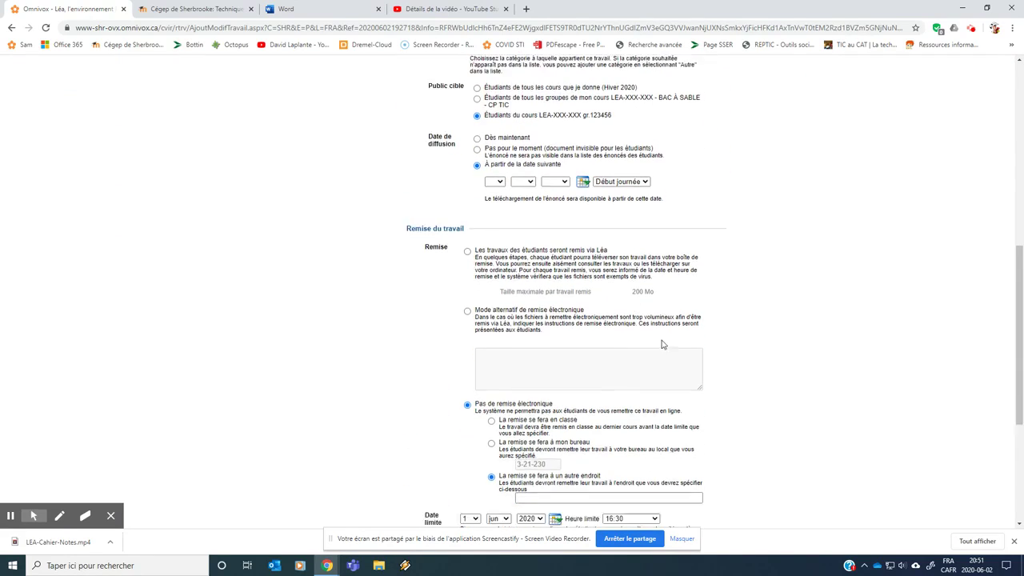
pyautogui.click(672, 424)
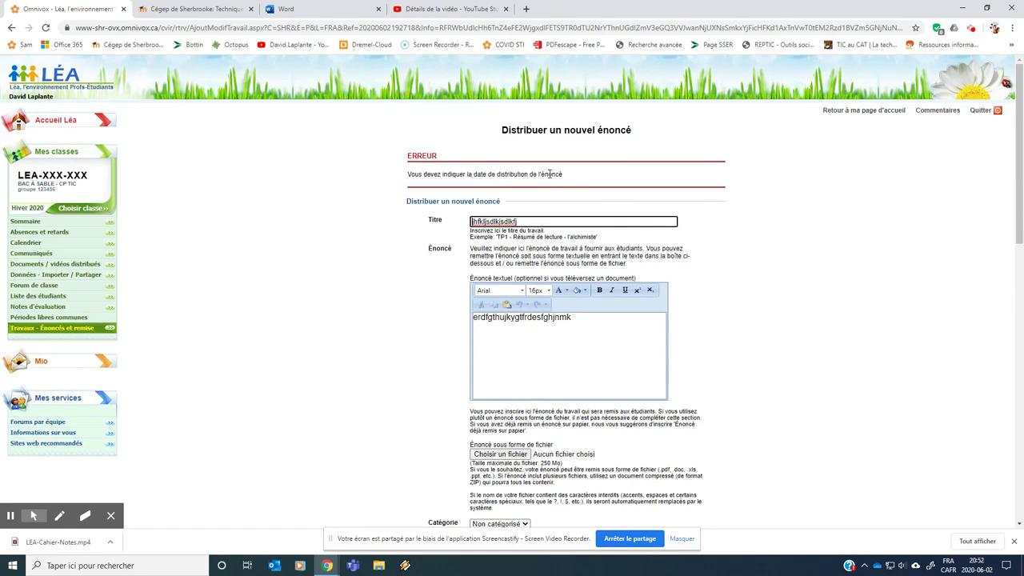
pyautogui.scroll(-6, 550, 173)
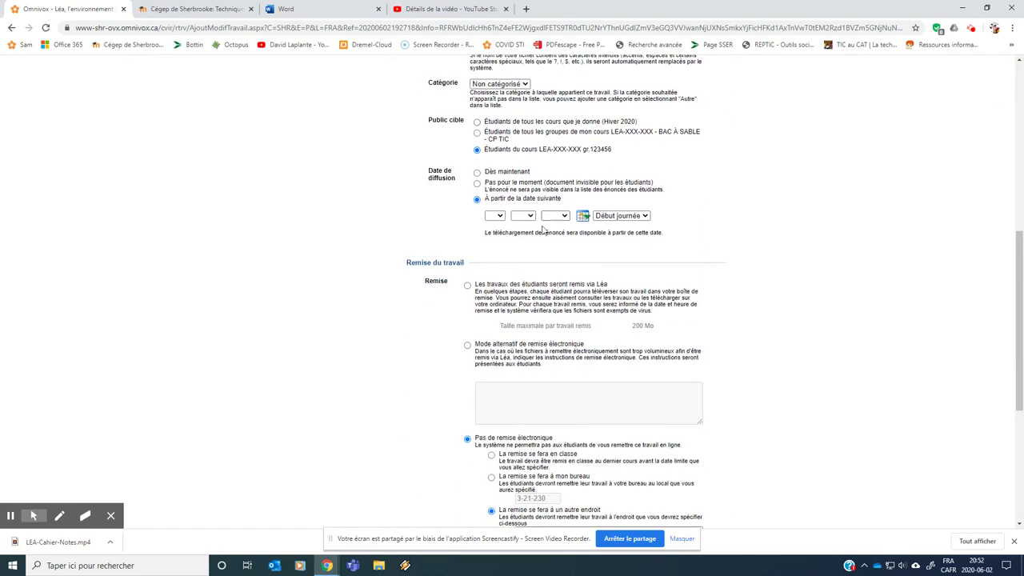
pyautogui.click(497, 216)
pyautogui.click(496, 235)
pyautogui.click(533, 220)
pyautogui.click(524, 244)
pyautogui.click(518, 219)
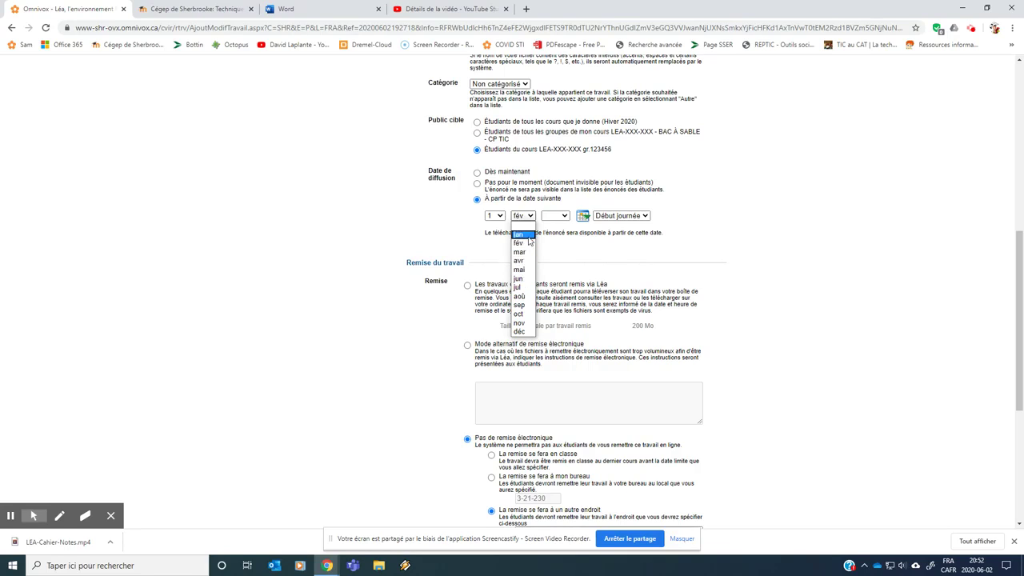
pyautogui.click(520, 270)
pyautogui.click(563, 215)
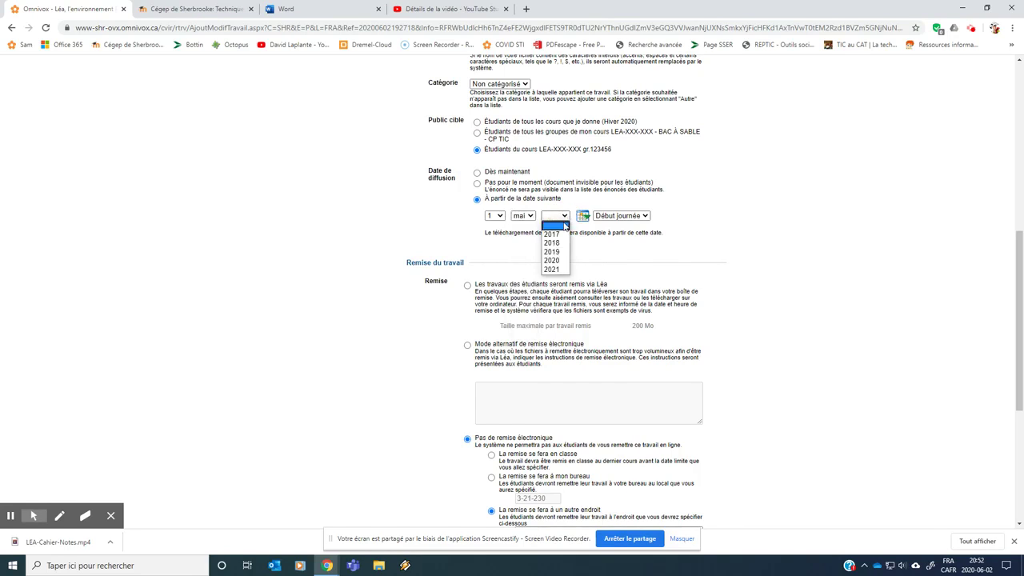
pyautogui.click(554, 256)
pyautogui.scroll(-3, 694, 232)
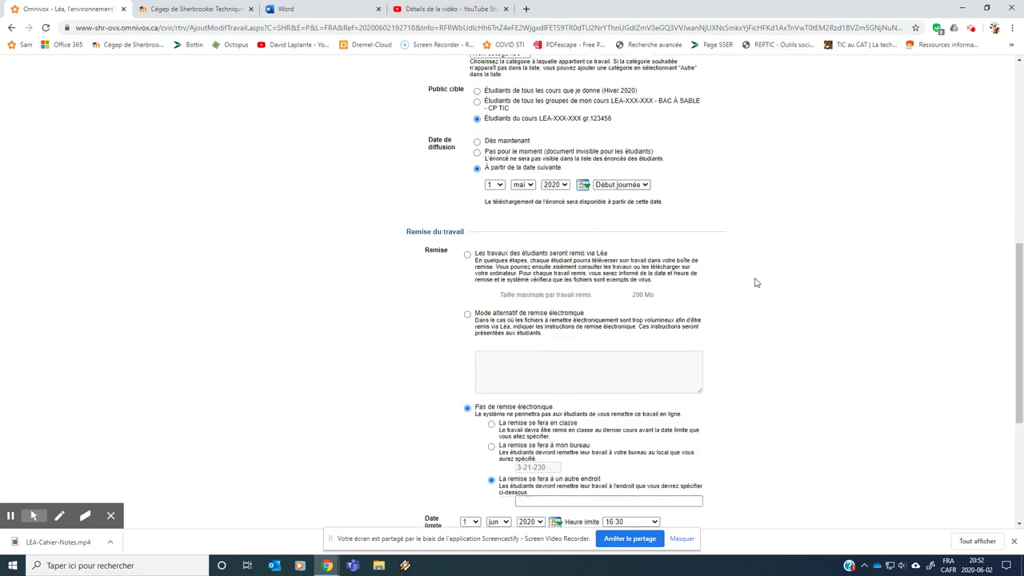
pyautogui.click(664, 494)
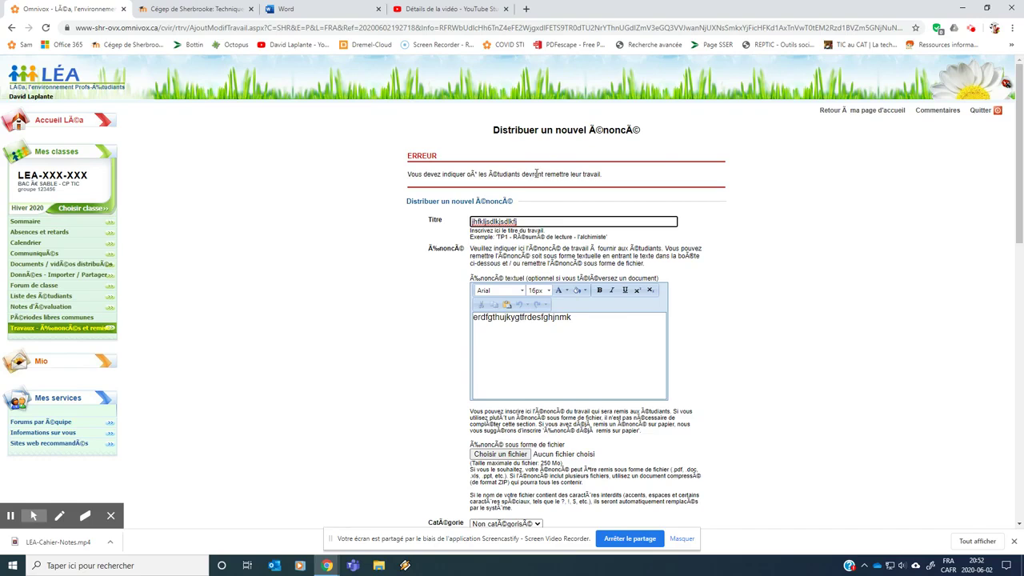
# Enter the other hand-in location where students must submit their work and submit the assignment form.
pyautogui.scroll(-12, 720, 222)
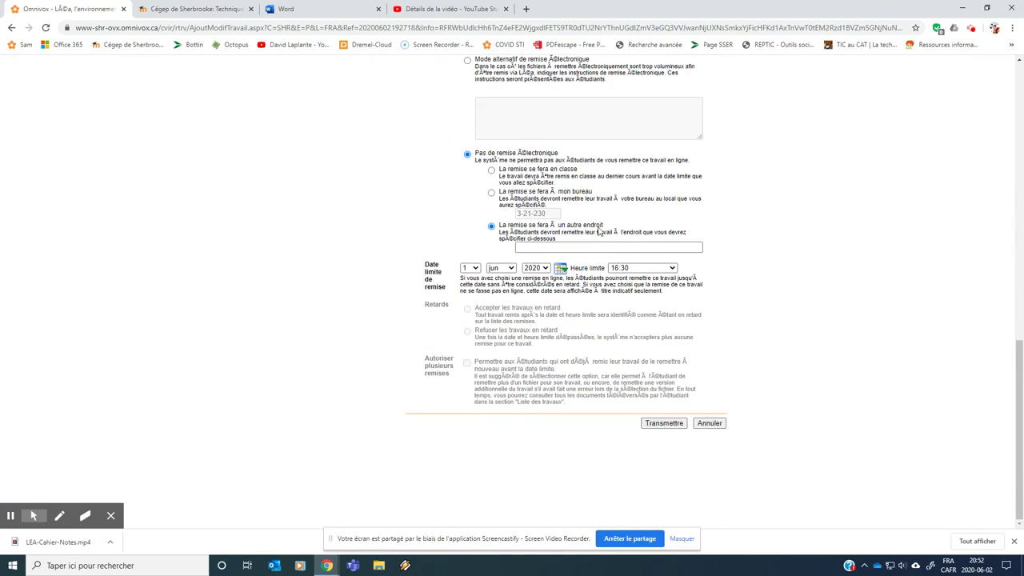
pyautogui.click(536, 248)
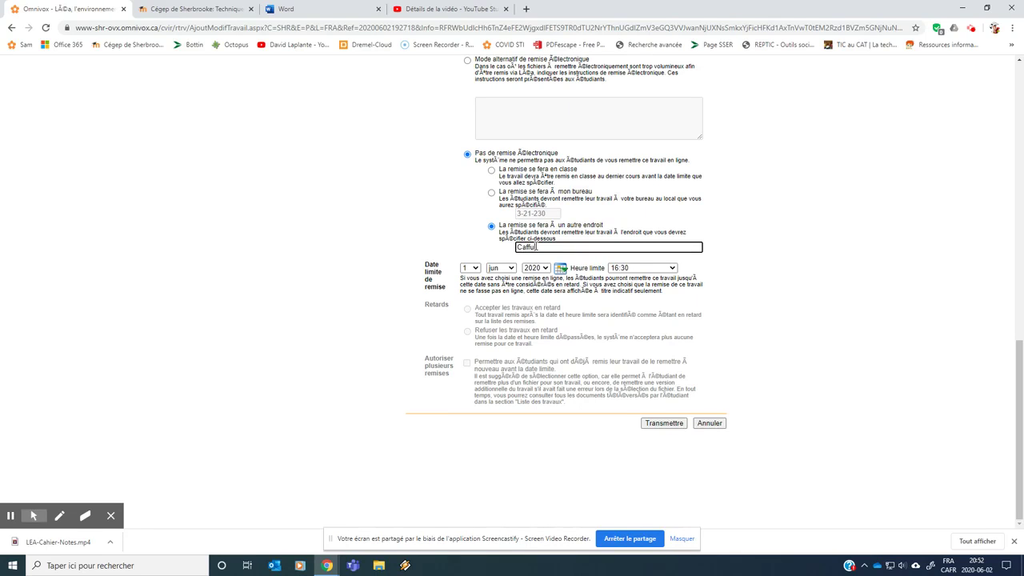
pyautogui.click(664, 424)
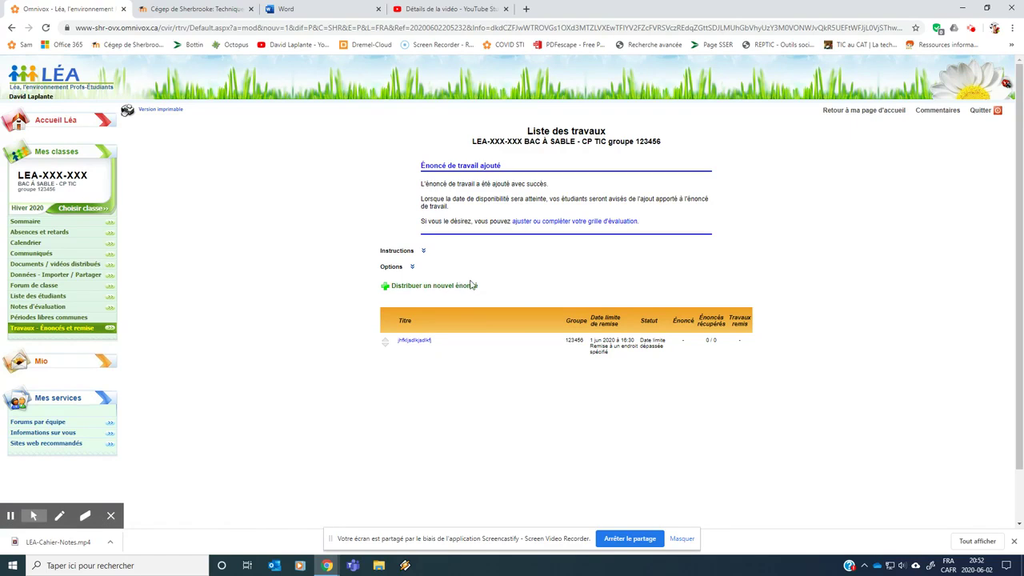
# Open the course's evaluation grid and start adding a new evaluation.
pyautogui.moveTo(80, 307)
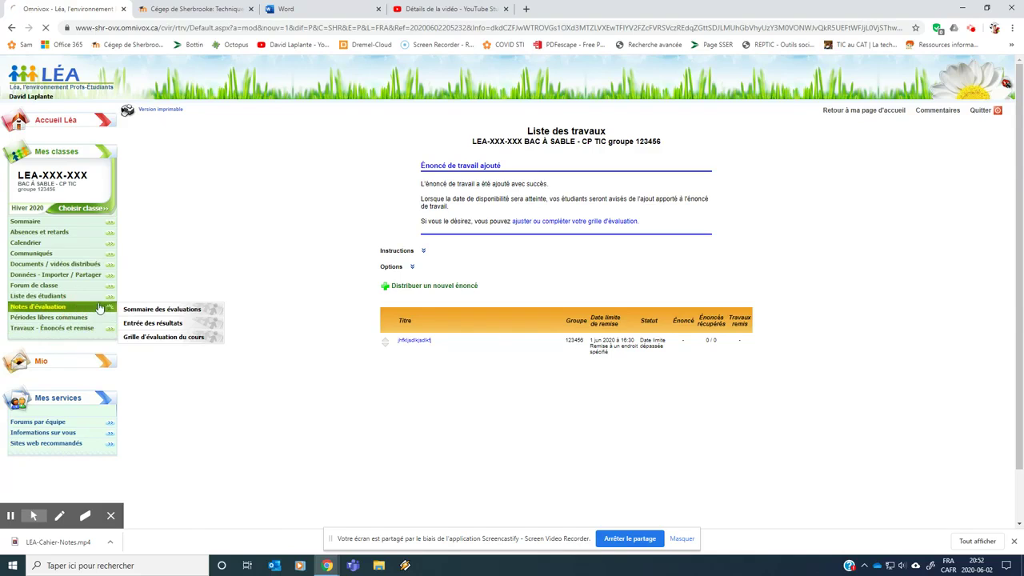
pyautogui.click(141, 309)
pyautogui.click(165, 337)
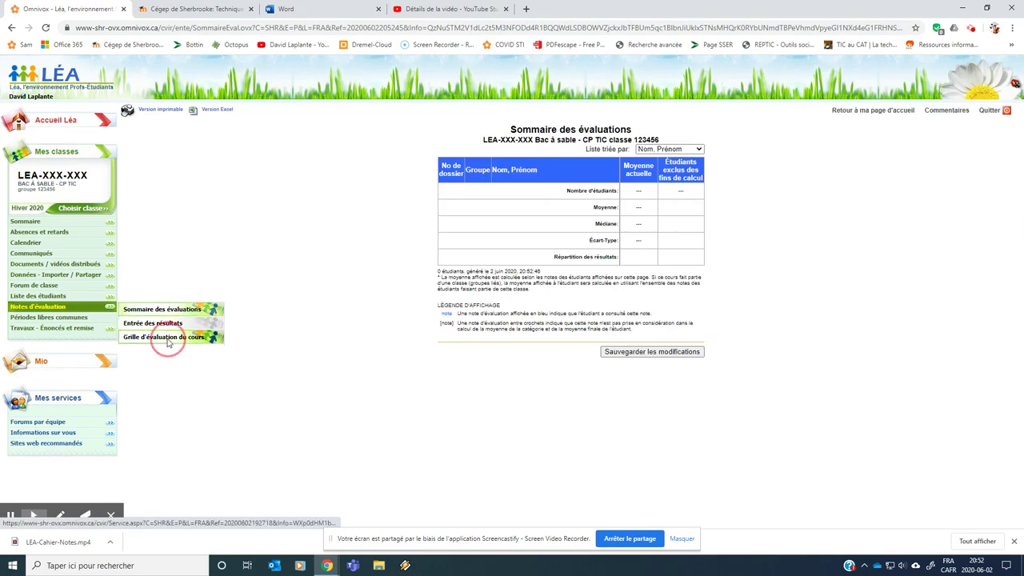
pyautogui.scroll(-2, 633, 345)
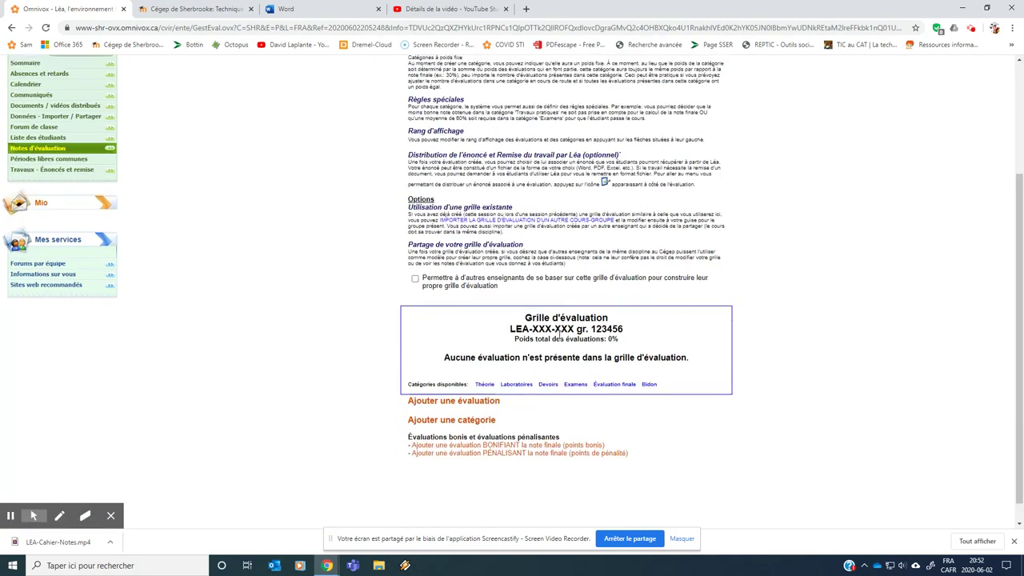
pyautogui.click(489, 379)
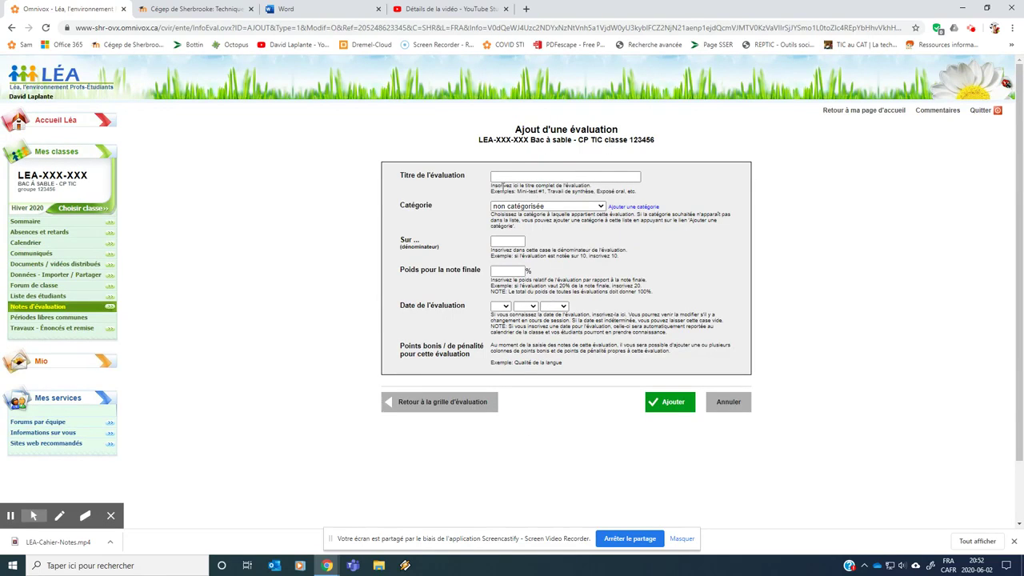
# Title the evaluation "ertyhujhtgrfedgthyj" and assign it to the category Examens (40% de la note finale).
pyautogui.click(505, 178)
pyautogui.write('ertyhujhtgrfedgthy')
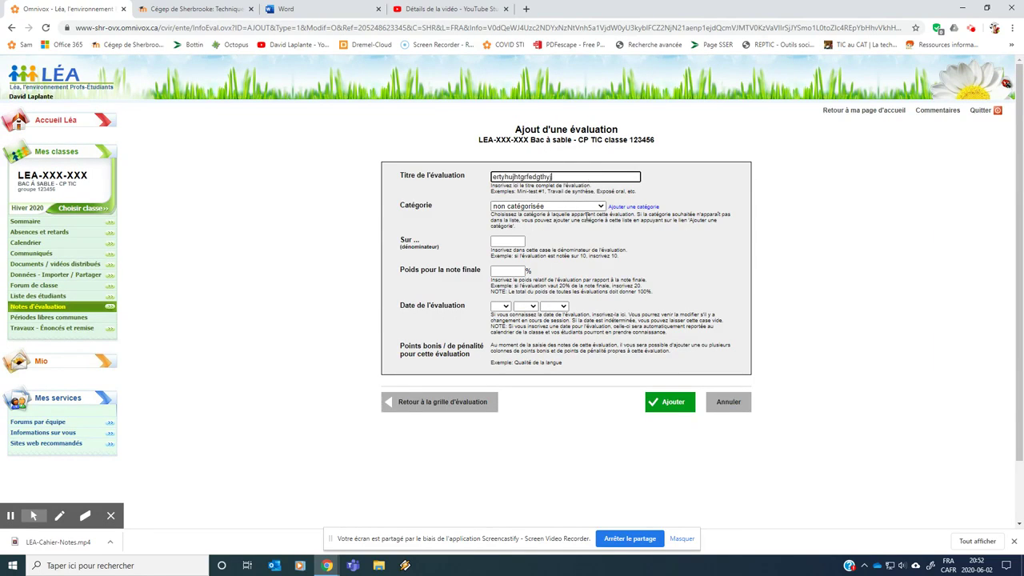
pyautogui.click(585, 208)
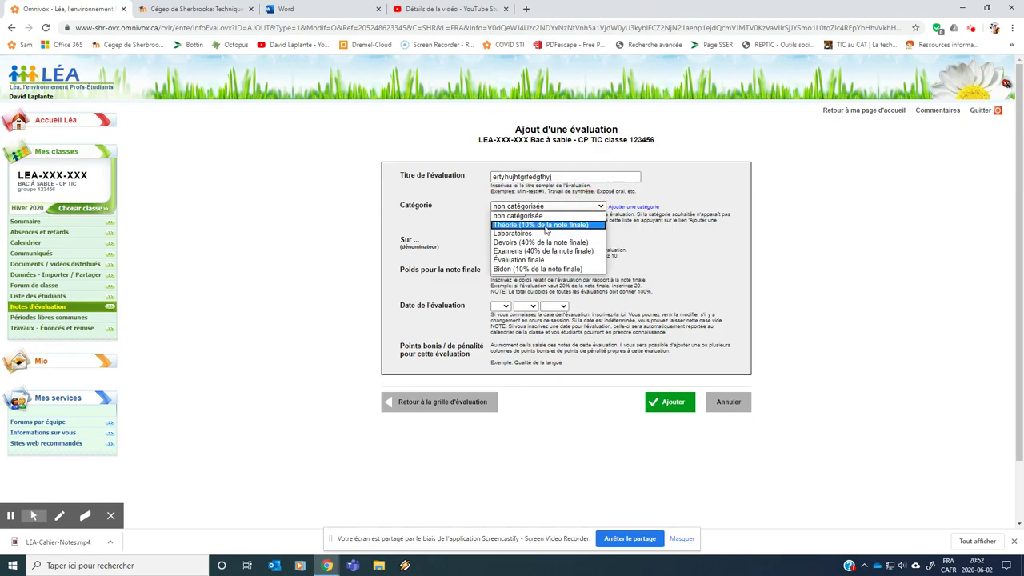
pyautogui.click(548, 252)
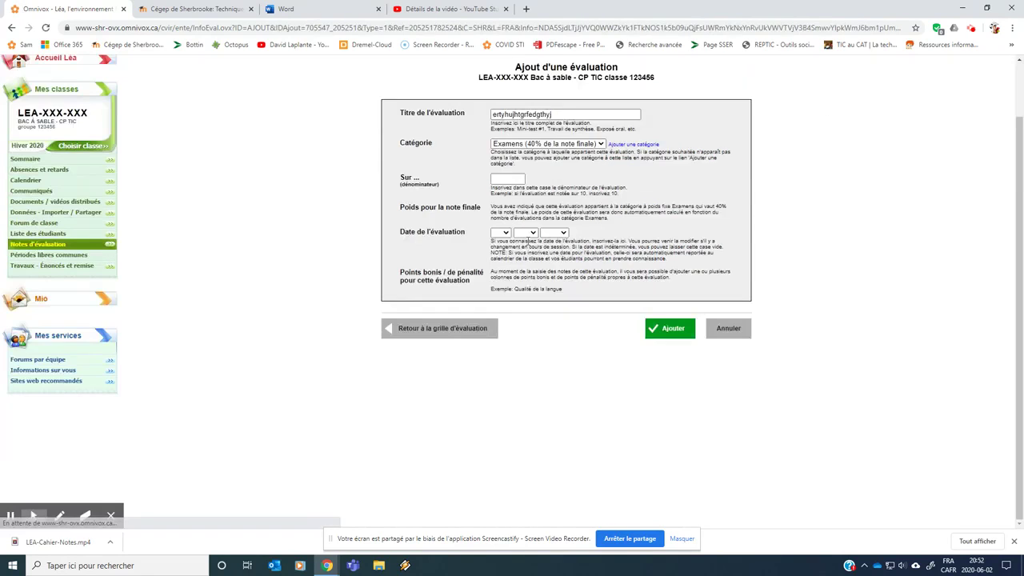
# Set the evaluation's denominator to 45 and its date to 3 mai 2020, then add it and return to the evaluation grid.
pyautogui.click(521, 178)
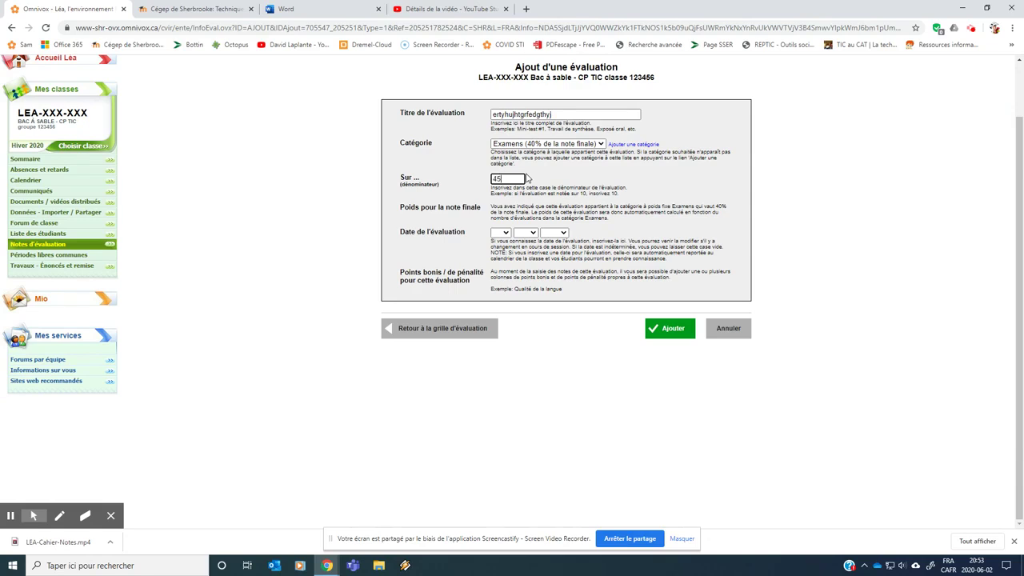
pyautogui.click(646, 172)
pyautogui.click(502, 233)
pyautogui.click(500, 269)
pyautogui.click(532, 233)
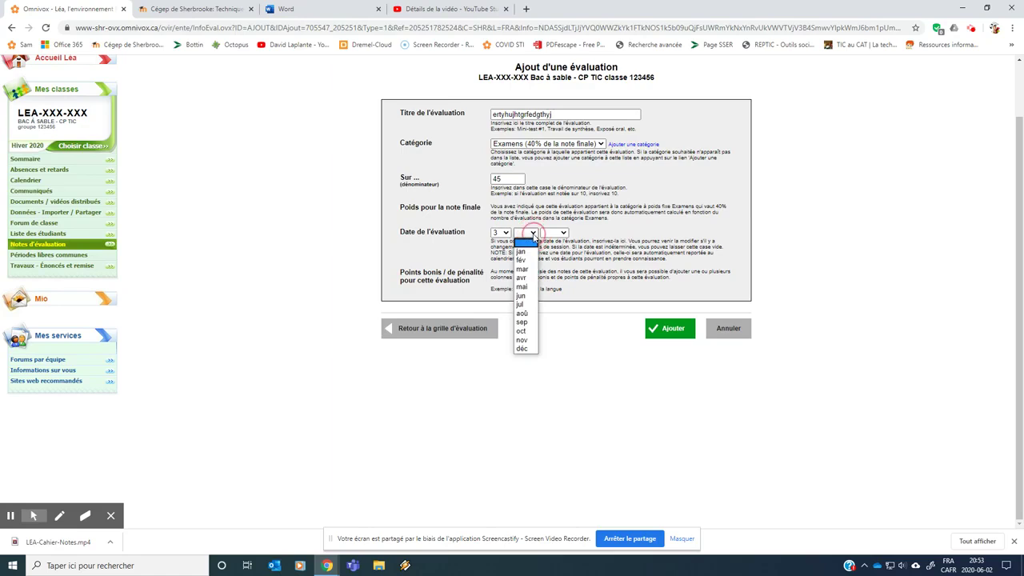
pyautogui.click(522, 286)
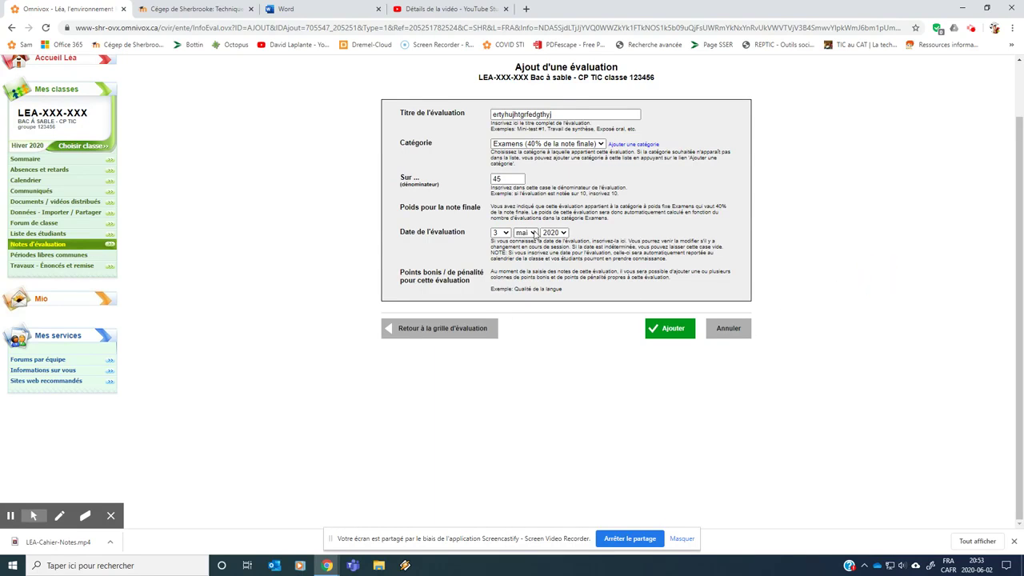
pyautogui.click(669, 329)
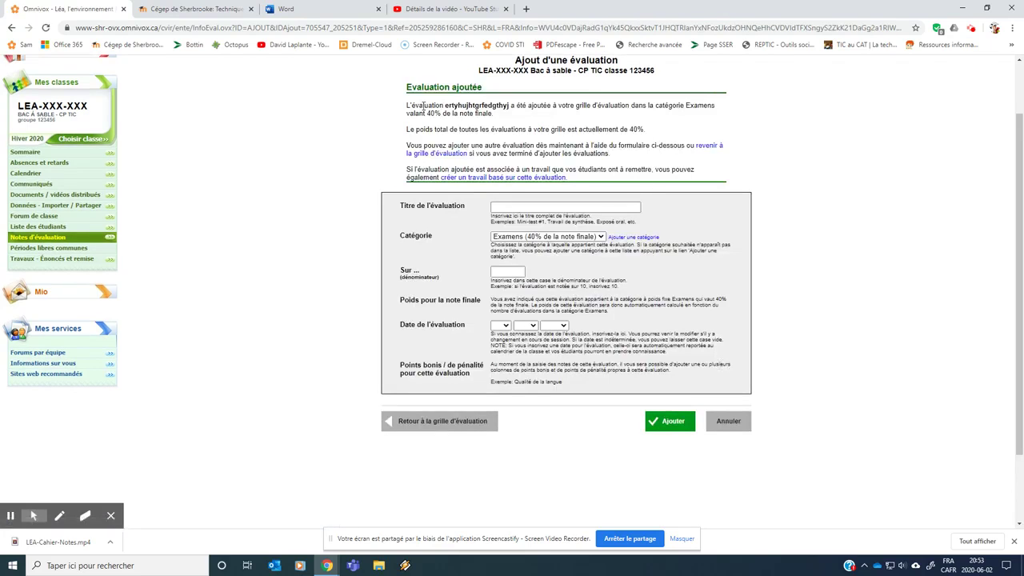
pyautogui.click(447, 154)
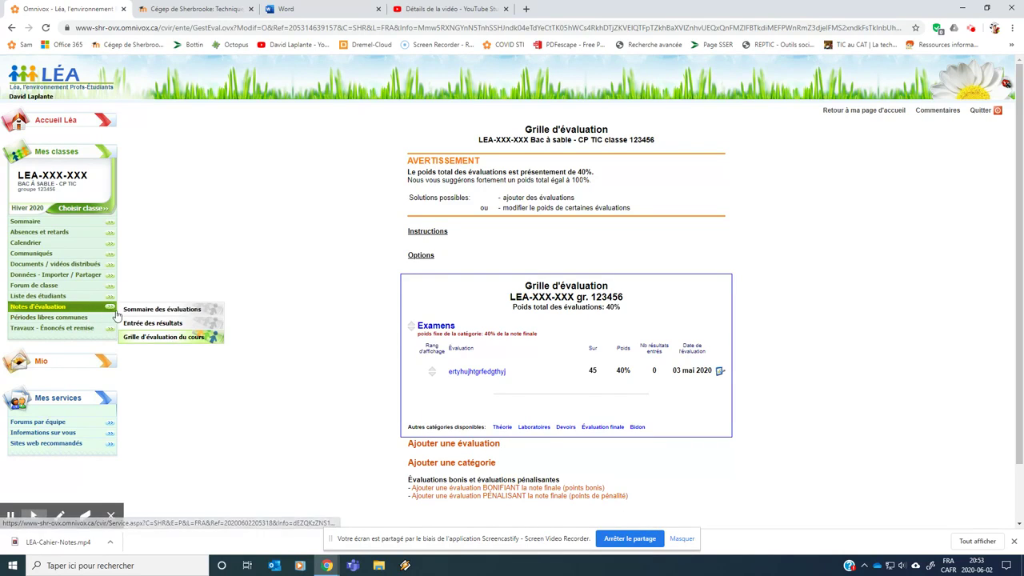
pyautogui.moveTo(109, 324)
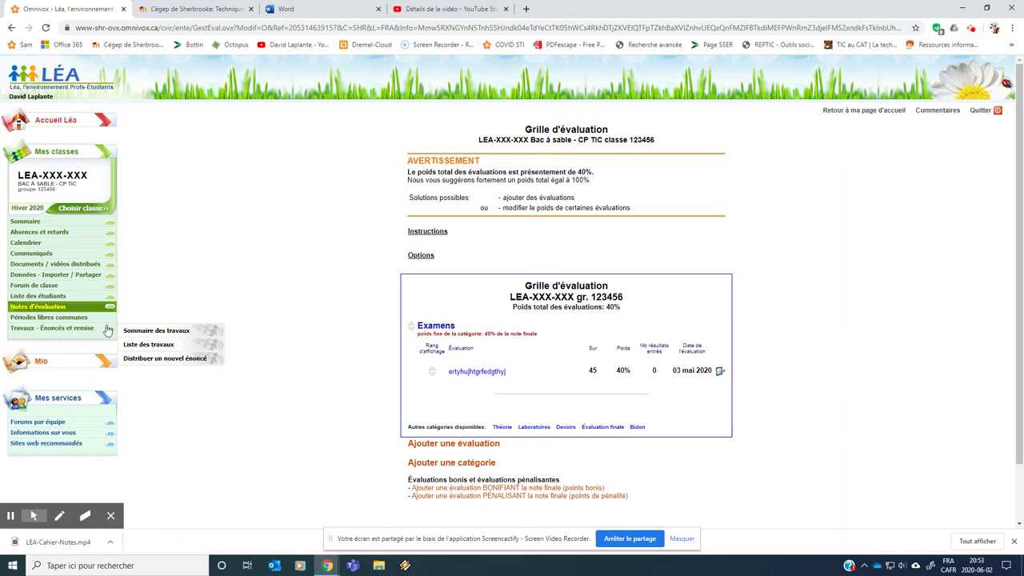
pyautogui.moveTo(60, 512)
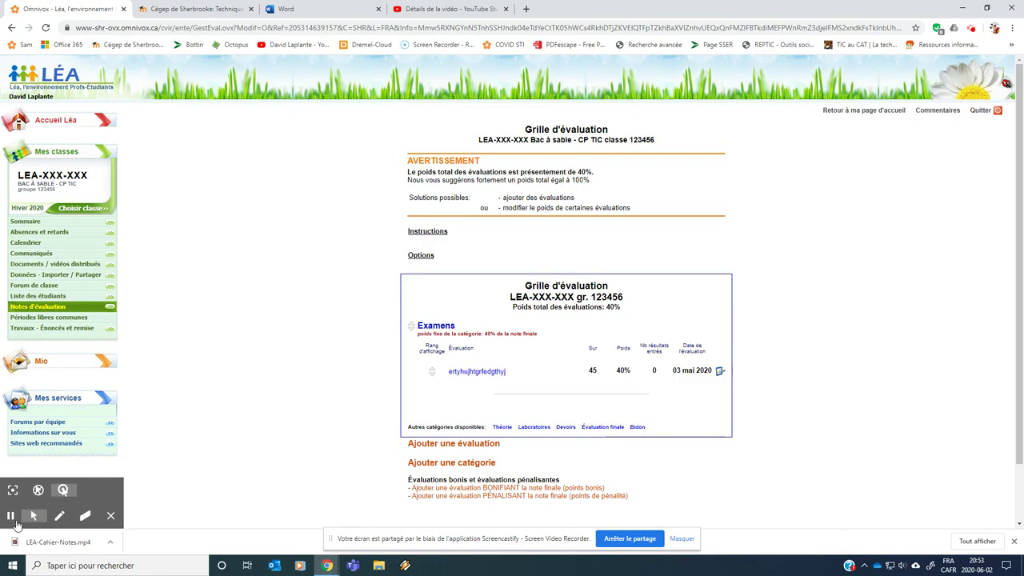